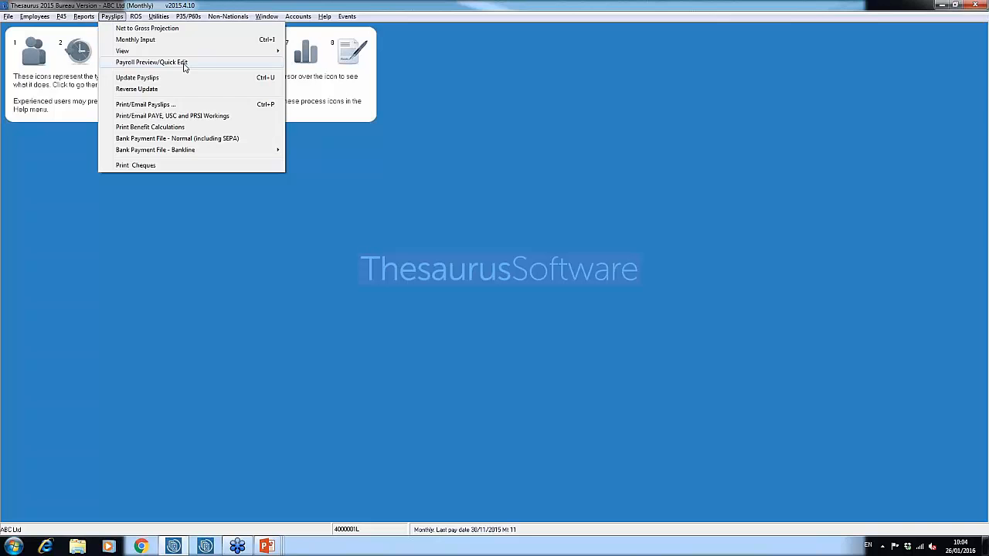
Step: Open the payslips preview, view the first employee's Quick Edit details without saving, and close the preview
click(143, 63)
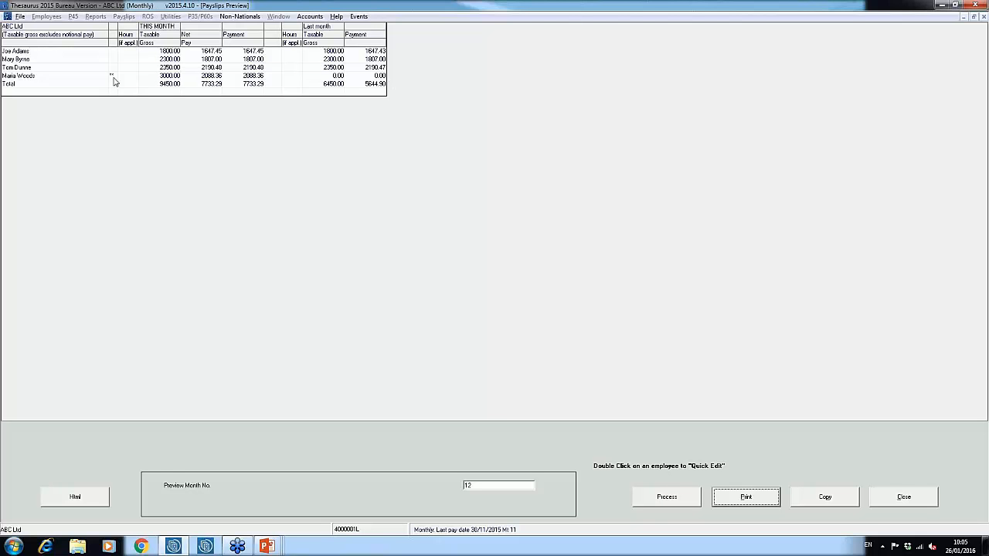
double_click(170, 52)
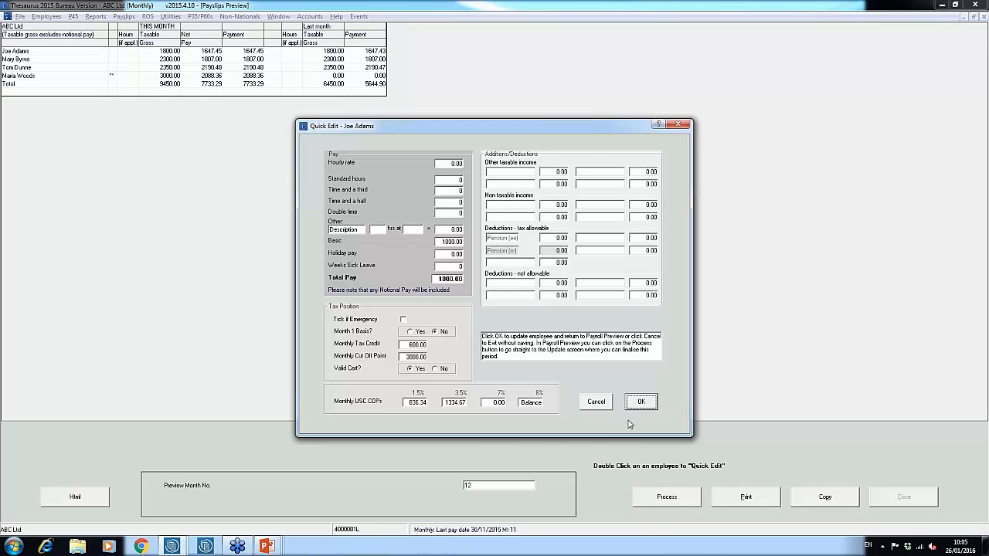
click(610, 401)
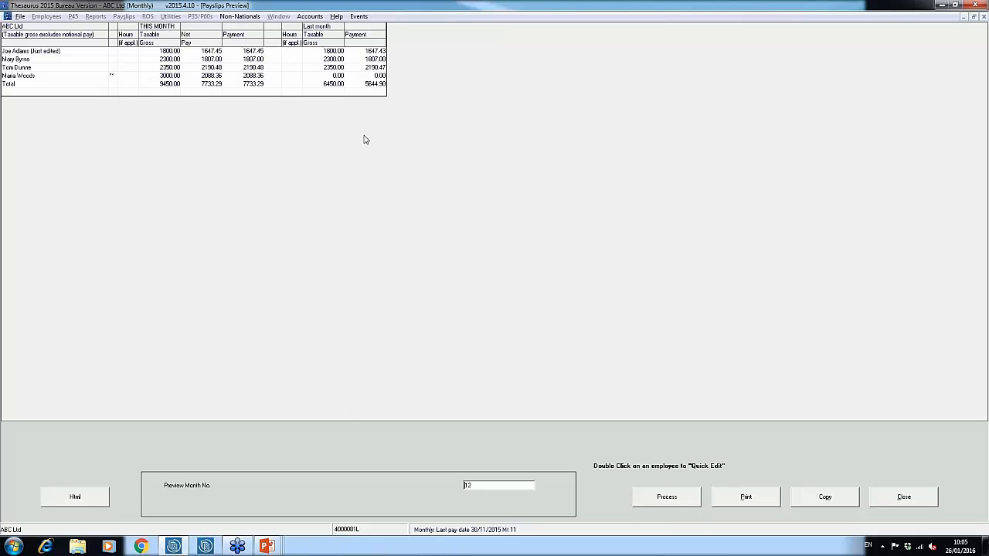
click(903, 496)
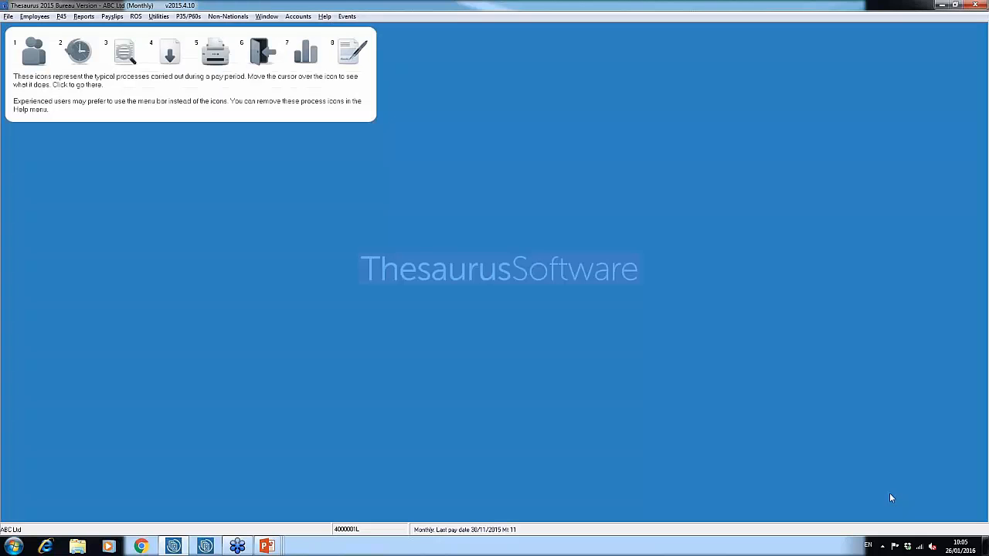
Step: Start the monthly payslip update for month 12 with pay date 30/12/2015 and confirm file preparation
click(112, 16)
click(136, 78)
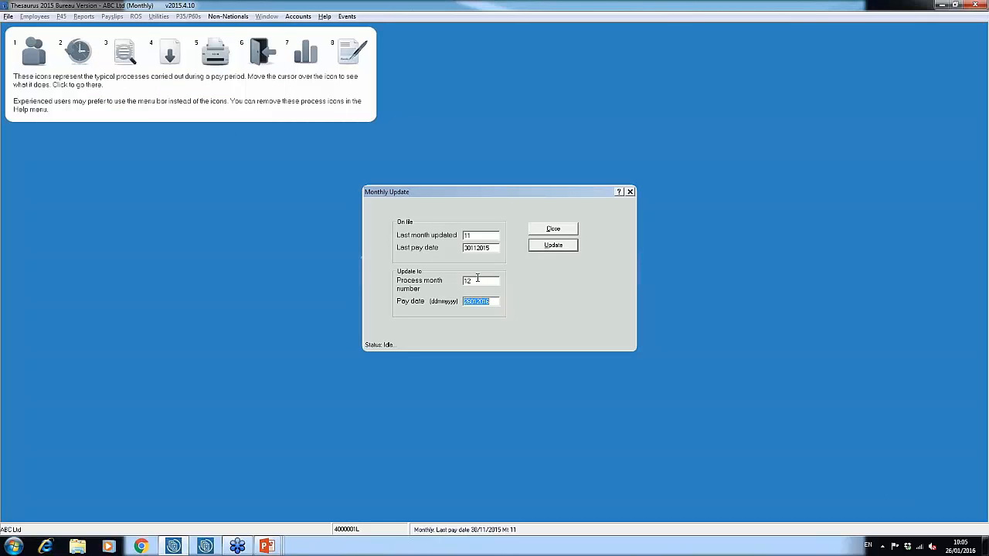
text(30122015)
click(542, 248)
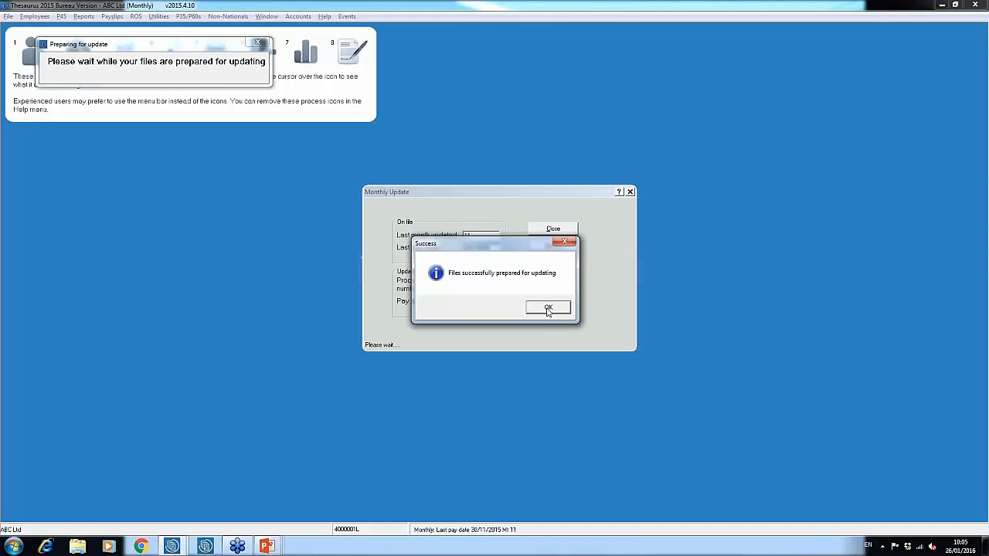
click(548, 309)
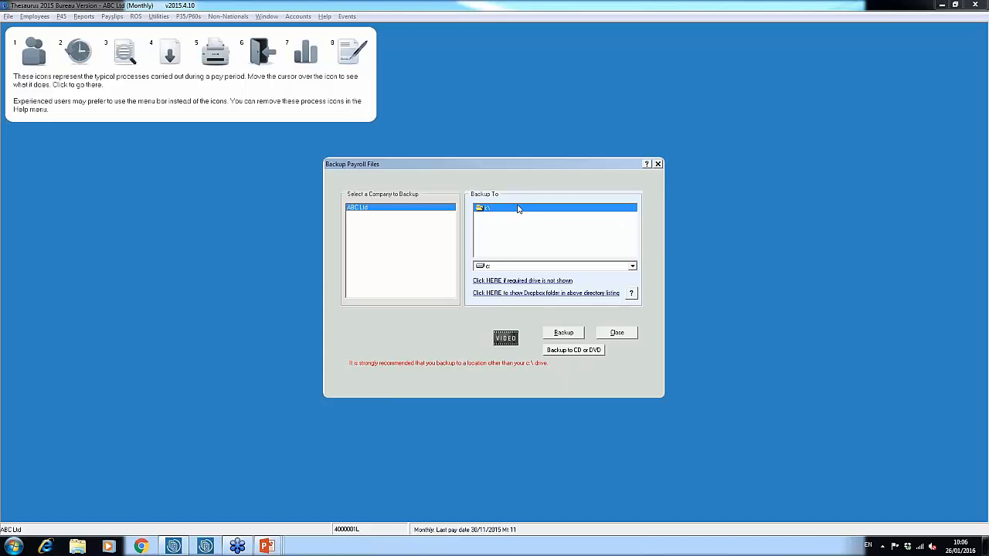
Step: Back up ABC Ltd's payroll files to c:\, overwriting the existing backup, and finish the month 12 update
click(561, 334)
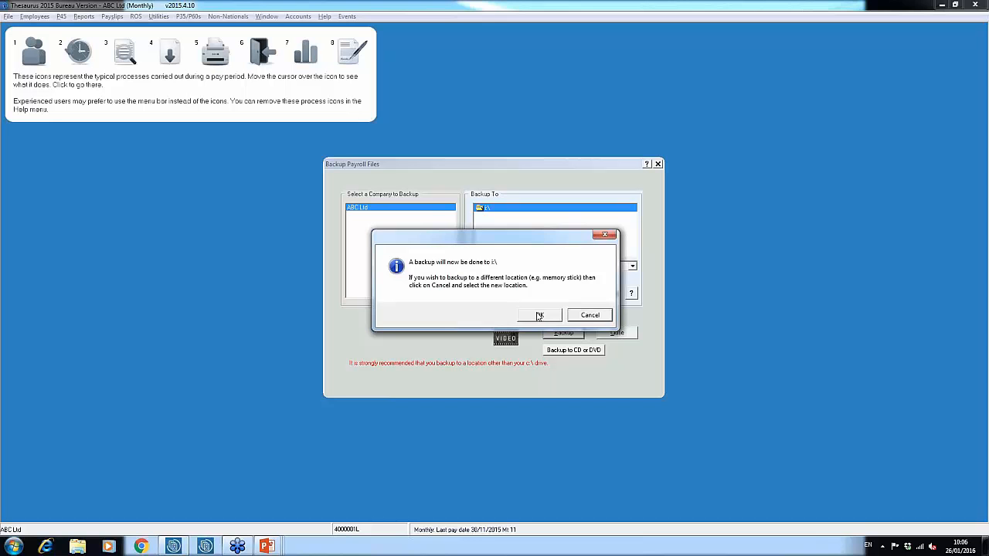
click(539, 316)
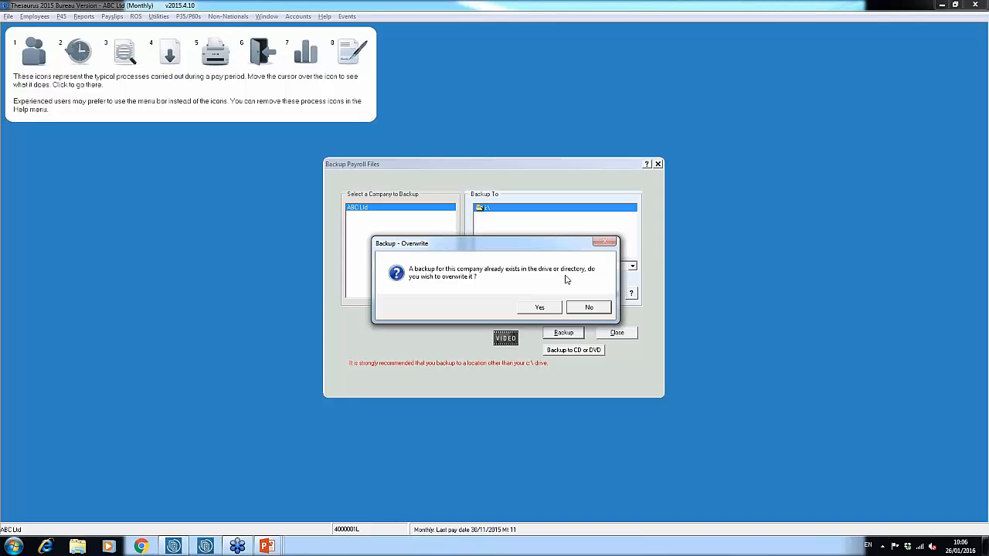
click(541, 307)
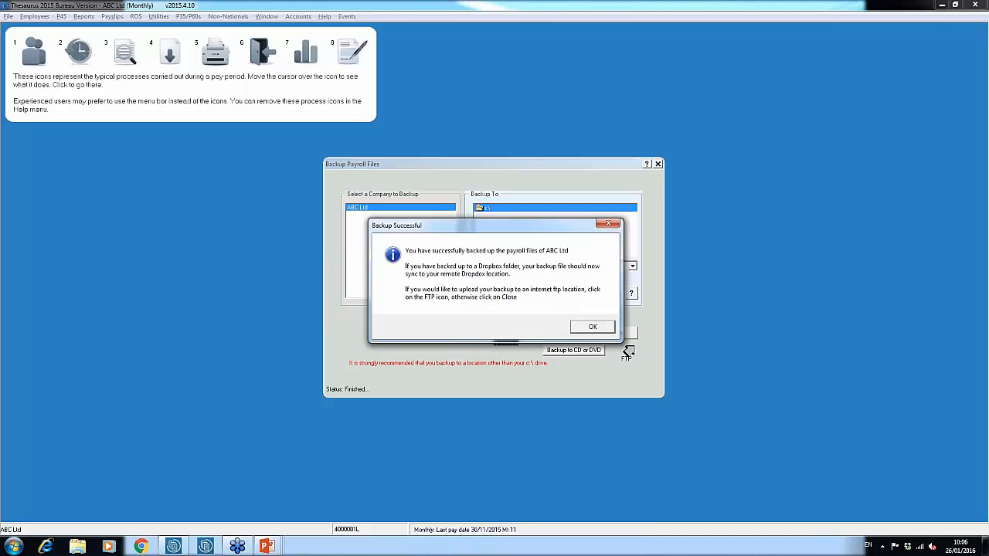
click(587, 329)
click(611, 333)
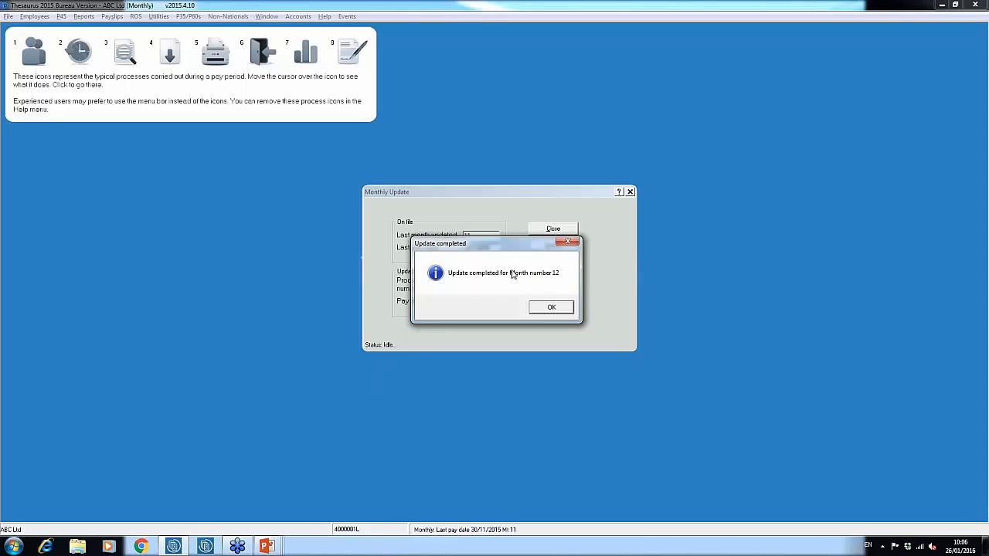
click(561, 310)
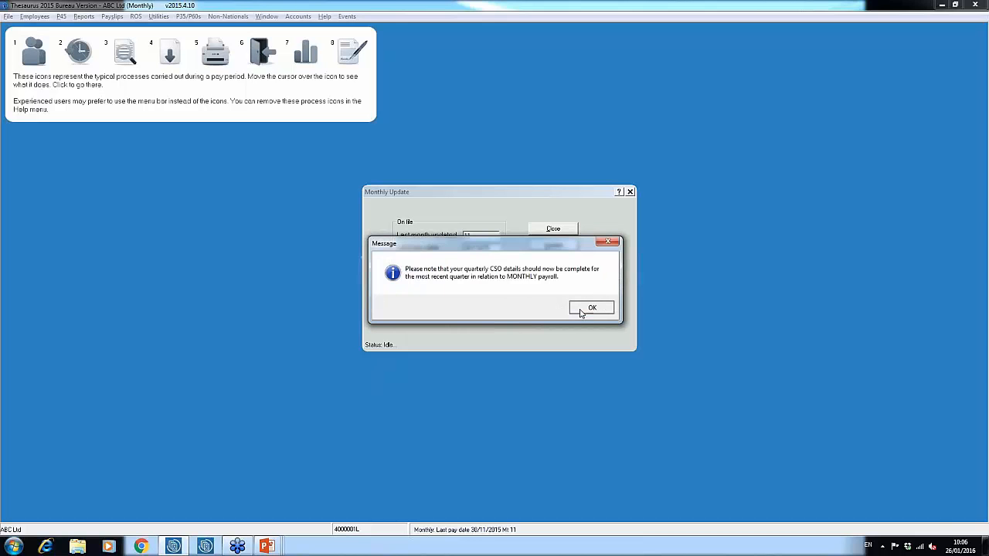
click(589, 309)
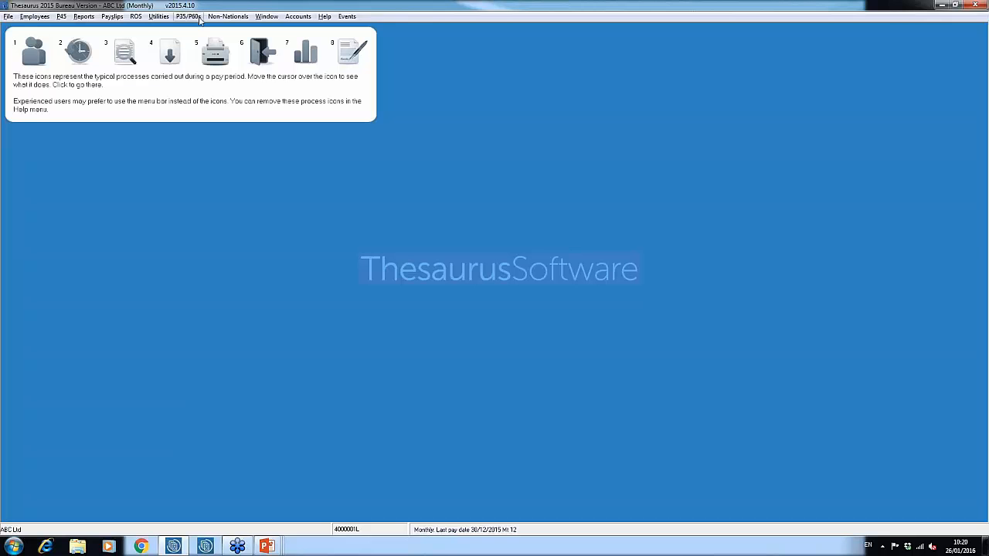
Step: Open the ROS P35 preparation, acknowledge the version notice, and close the preparation dialog
click(198, 17)
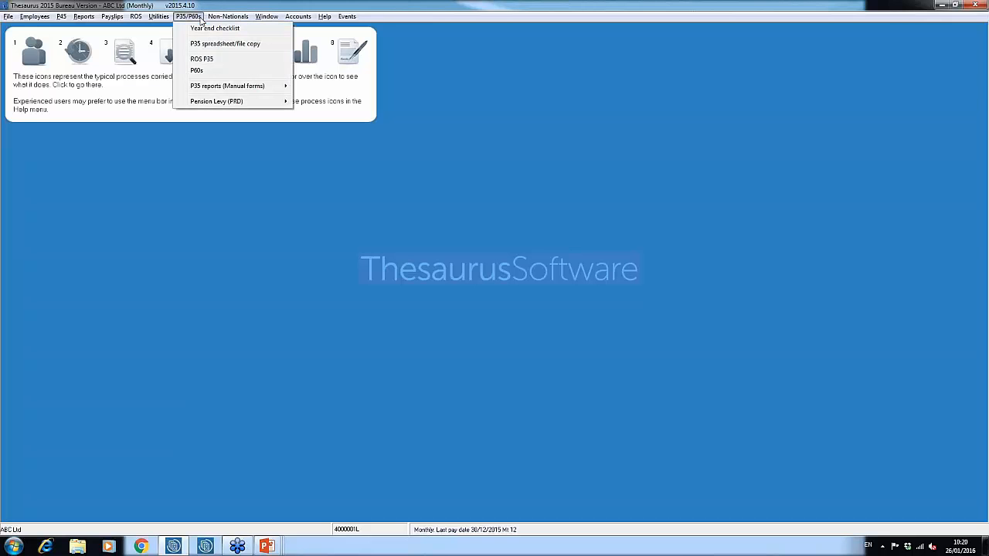
click(207, 59)
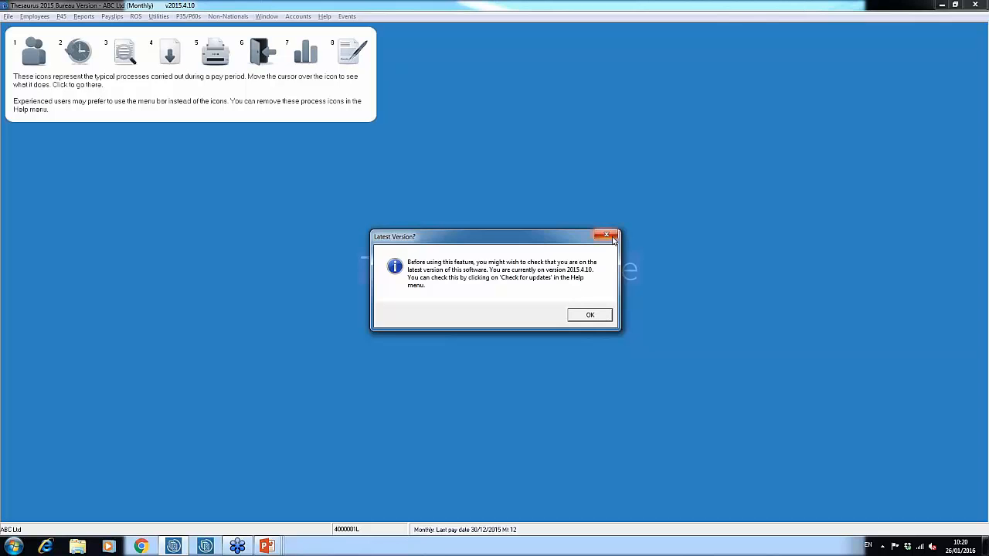
click(600, 317)
click(592, 327)
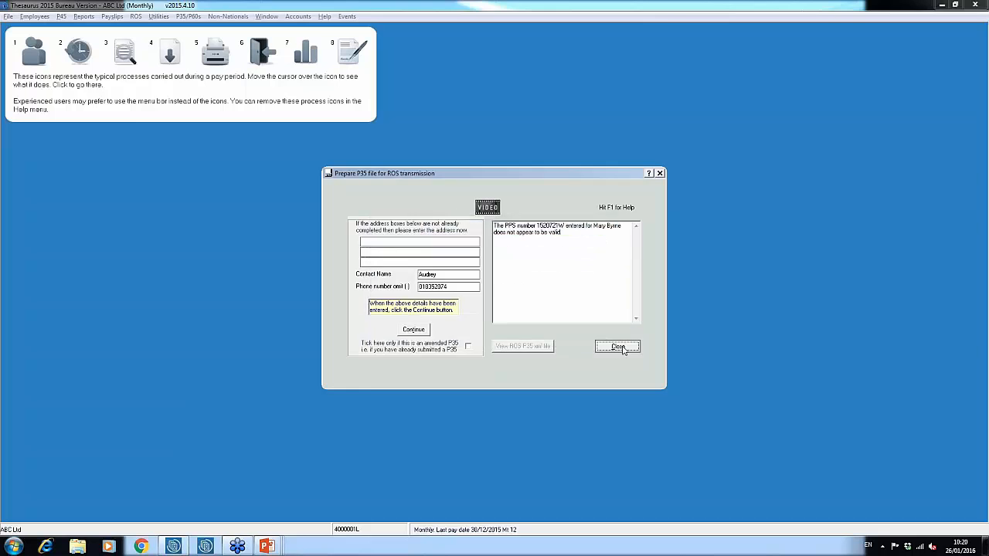
click(618, 346)
Step: Check for software updates and dismiss the notice
click(324, 17)
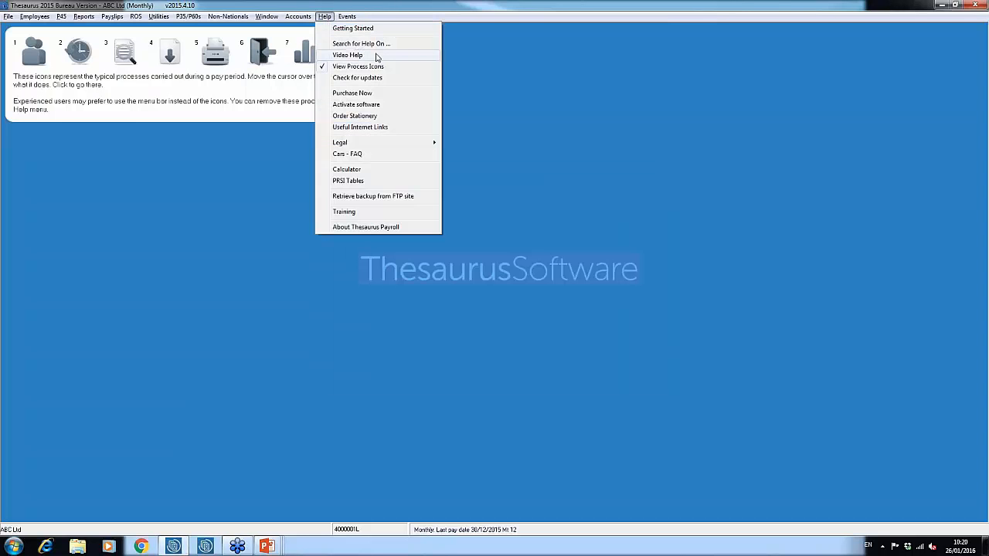
click(382, 77)
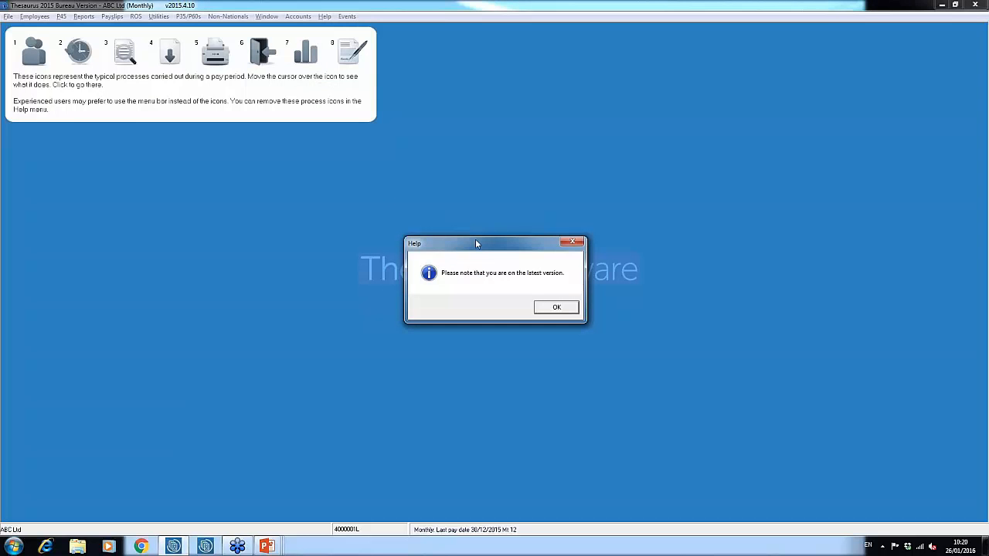
click(556, 309)
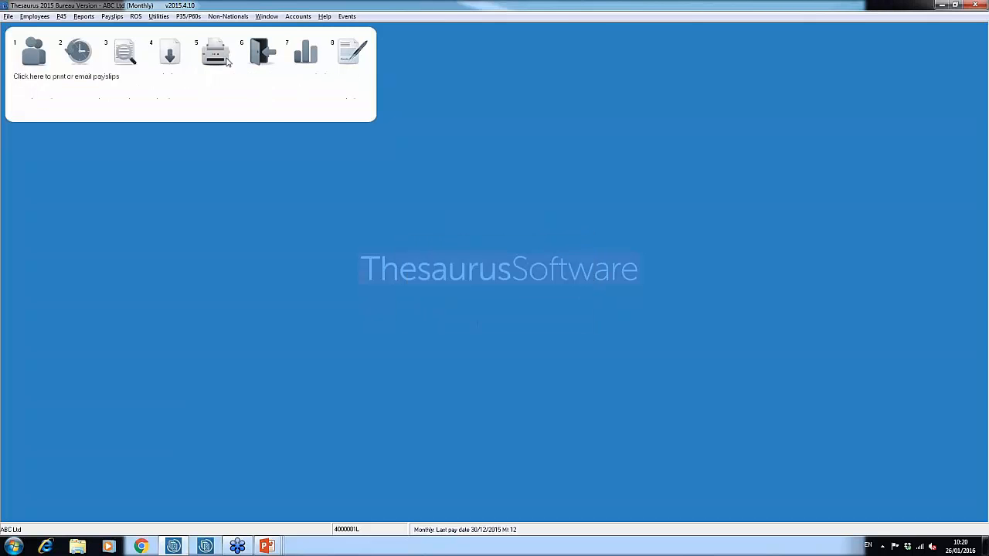
Step: Reopen the ROS P35 preparation, decline the validation issues printout, and close the dialog
click(188, 16)
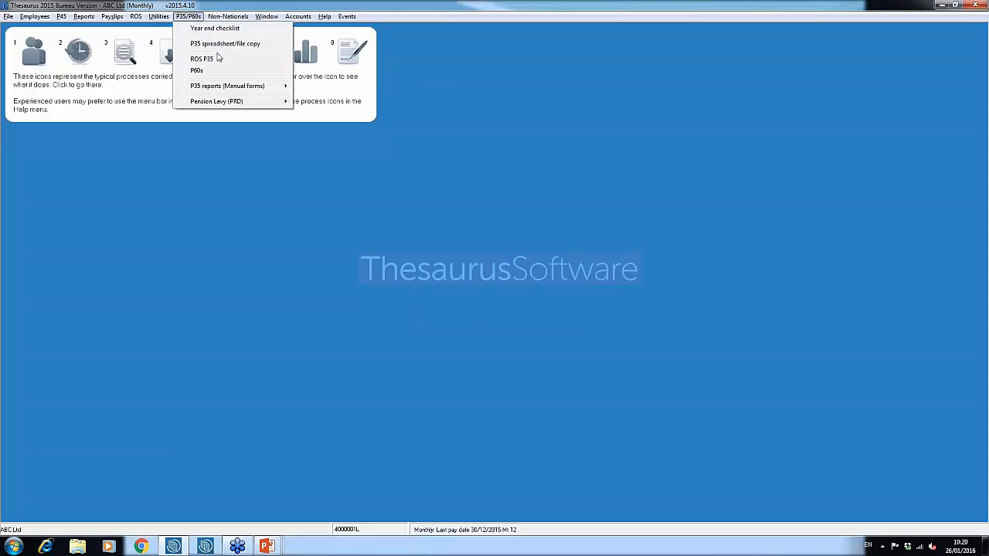
click(219, 60)
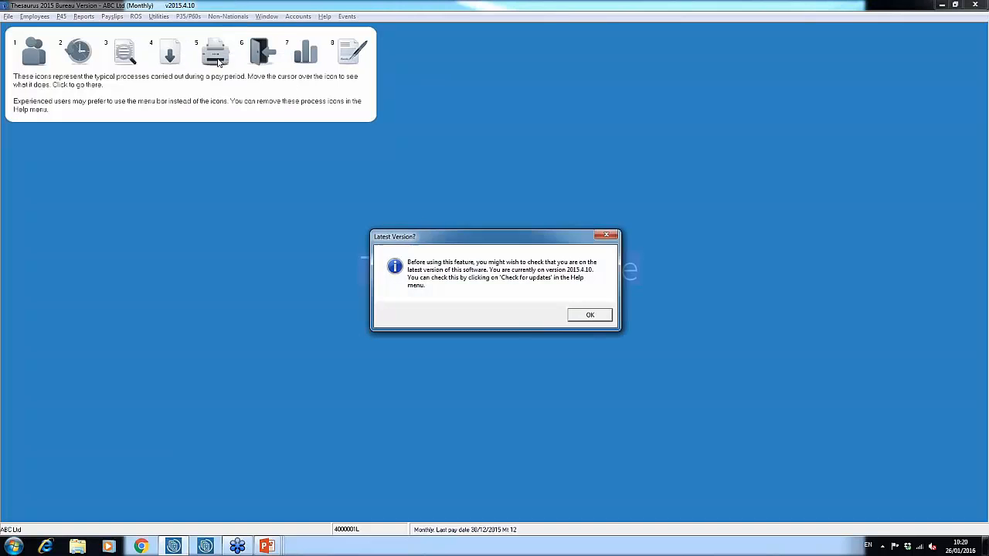
click(594, 316)
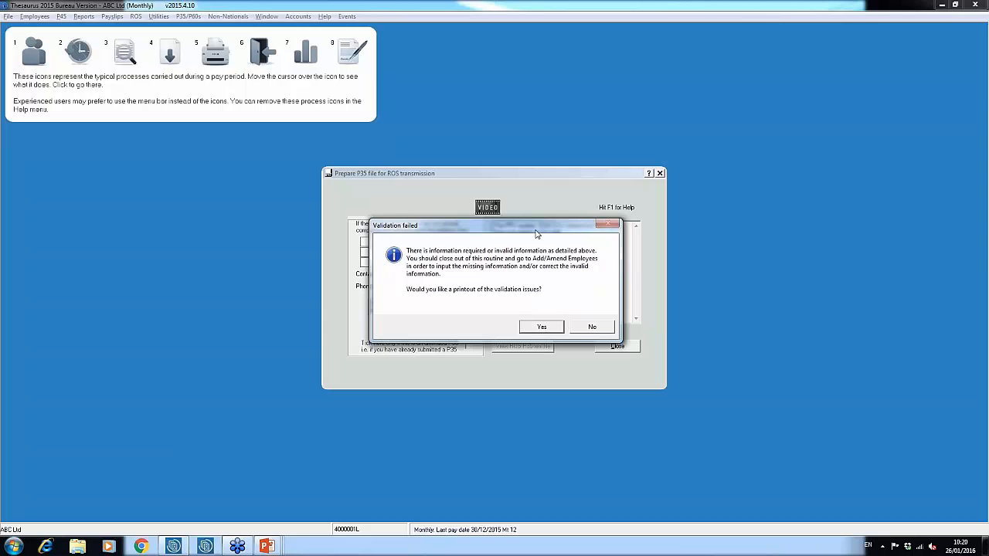
drag(537, 233, 300, 201)
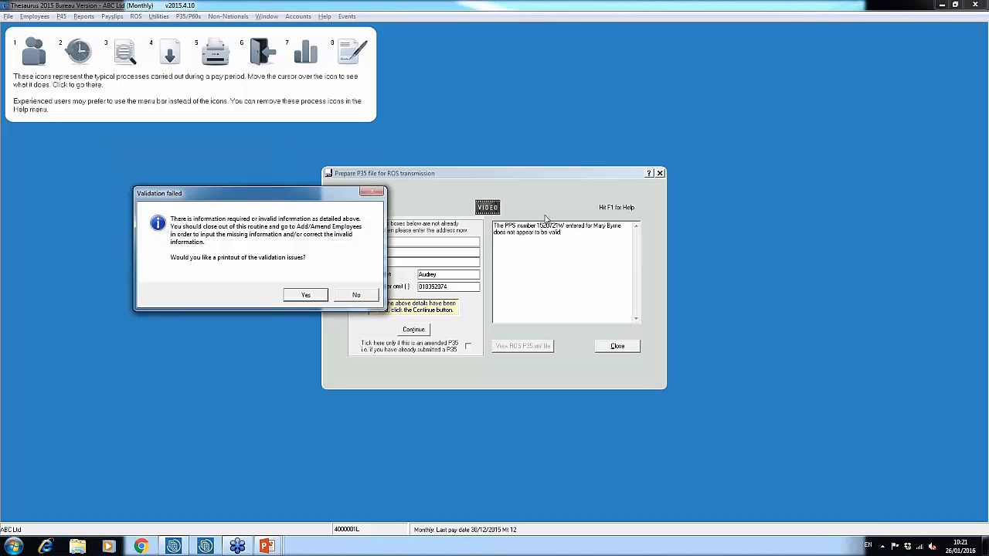
click(356, 297)
click(618, 346)
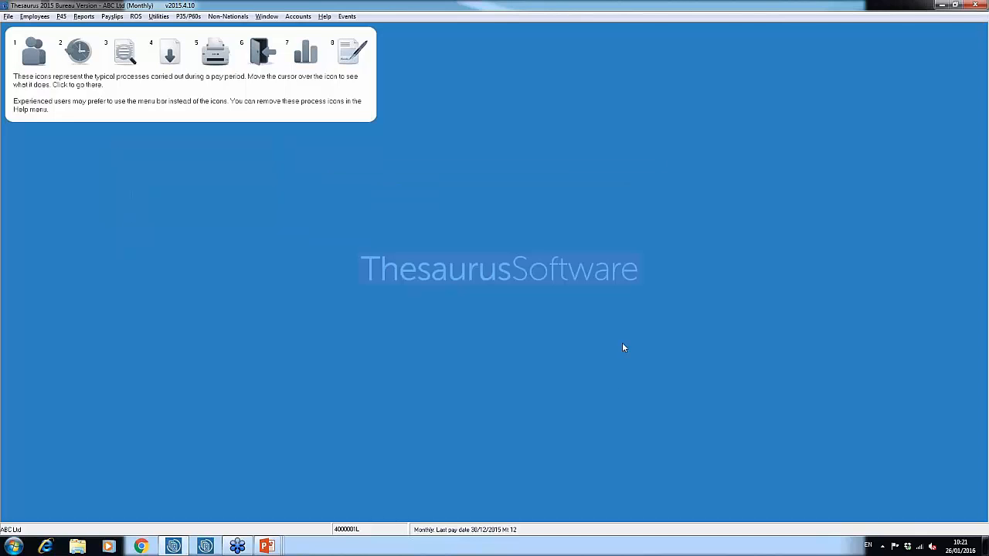
Step: Correct the last character of the flagged employee's PPS number in Add/Amend Employees, update the record and close the window
click(36, 17)
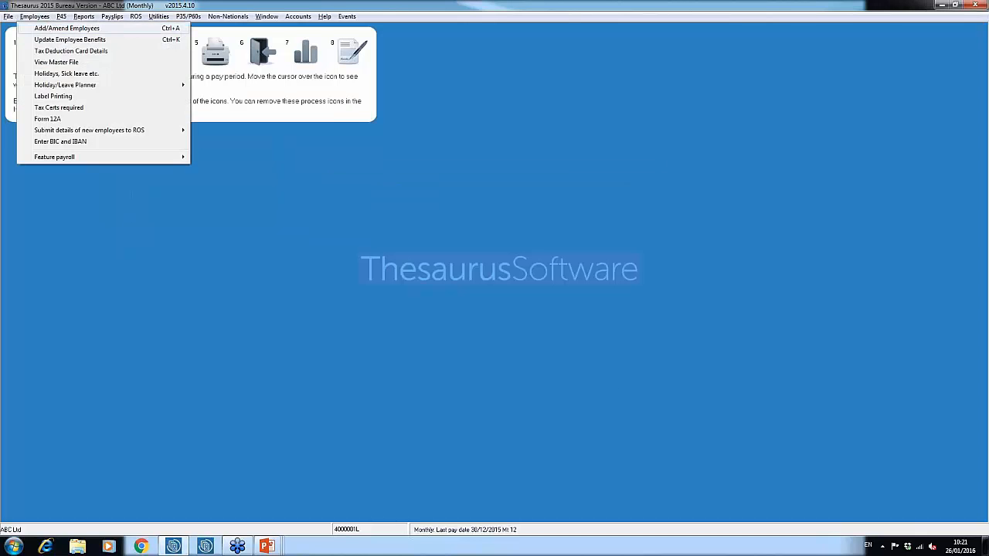
click(48, 28)
click(418, 171)
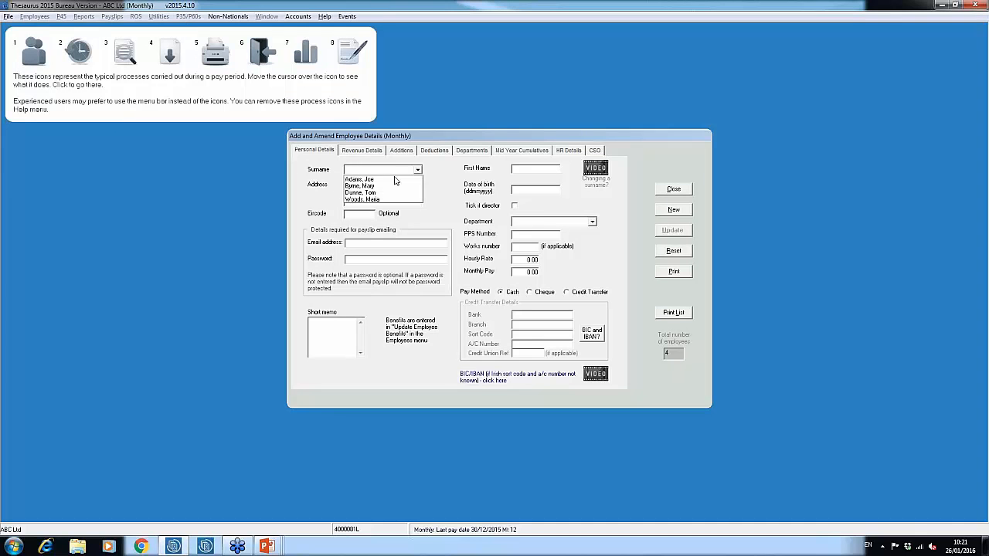
click(397, 186)
click(546, 236)
click(546, 235)
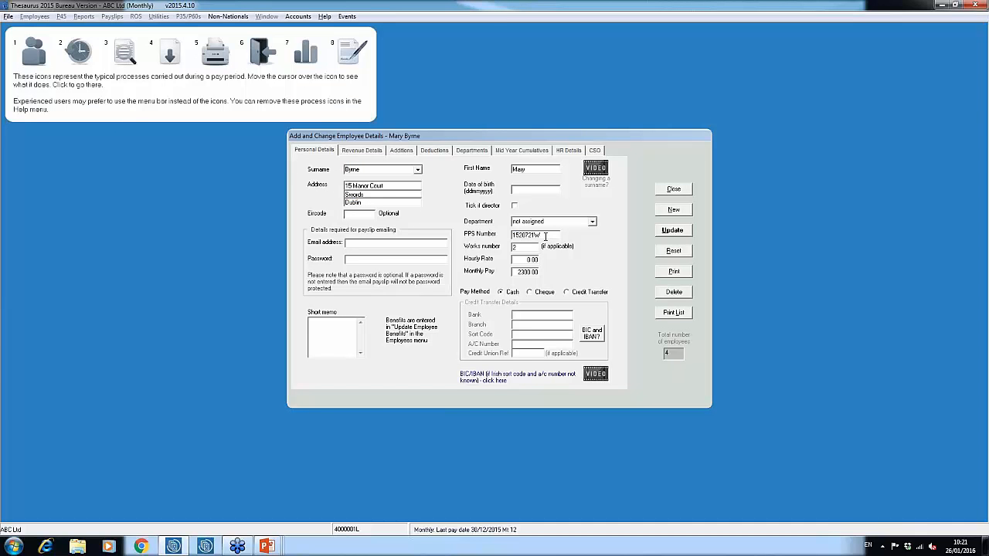
key(BackSpace)
text(V)
click(673, 230)
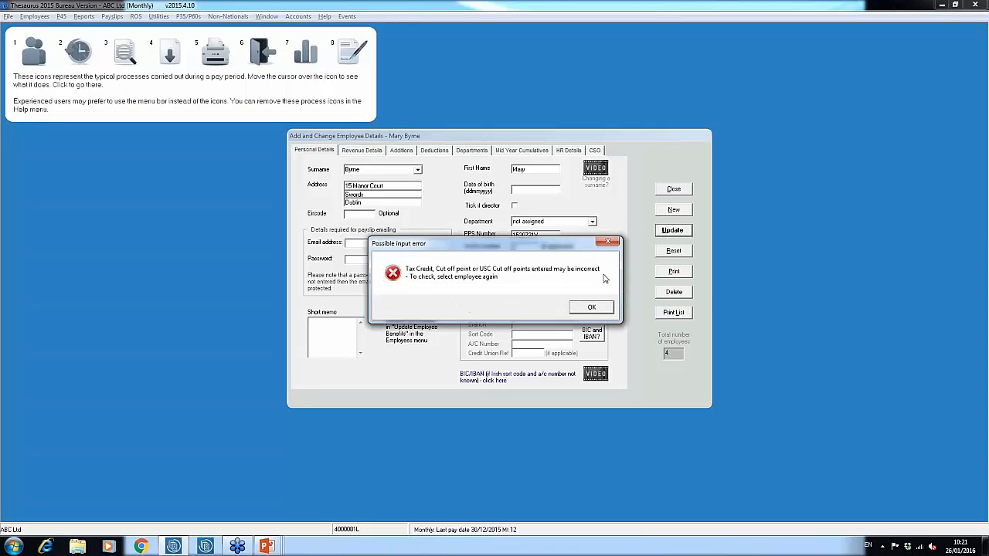
click(595, 308)
click(587, 308)
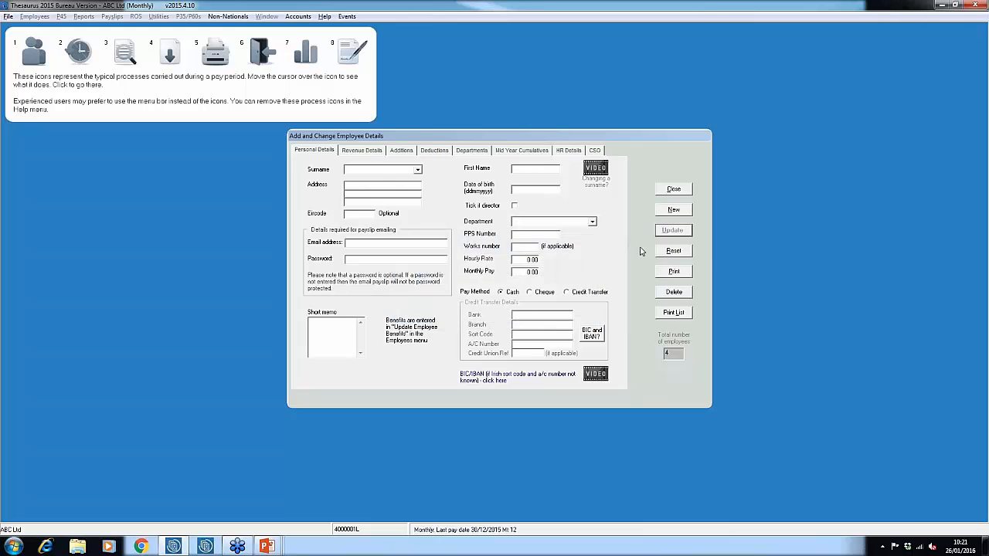
click(672, 190)
Step: Try to prepare the ROS P35 file at C:\ROS\P35L, acknowledge the medical insurance warning, and close the dialog
click(188, 16)
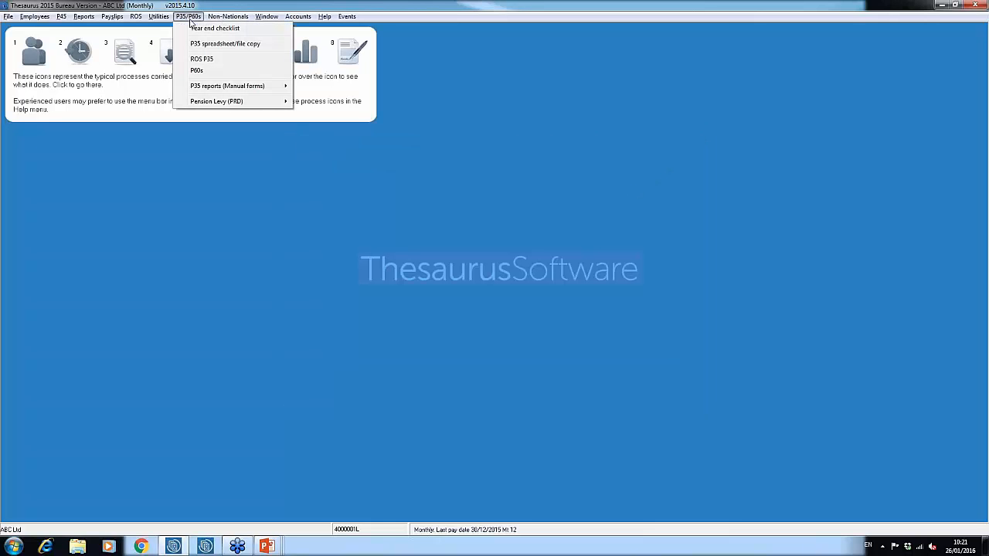
click(202, 60)
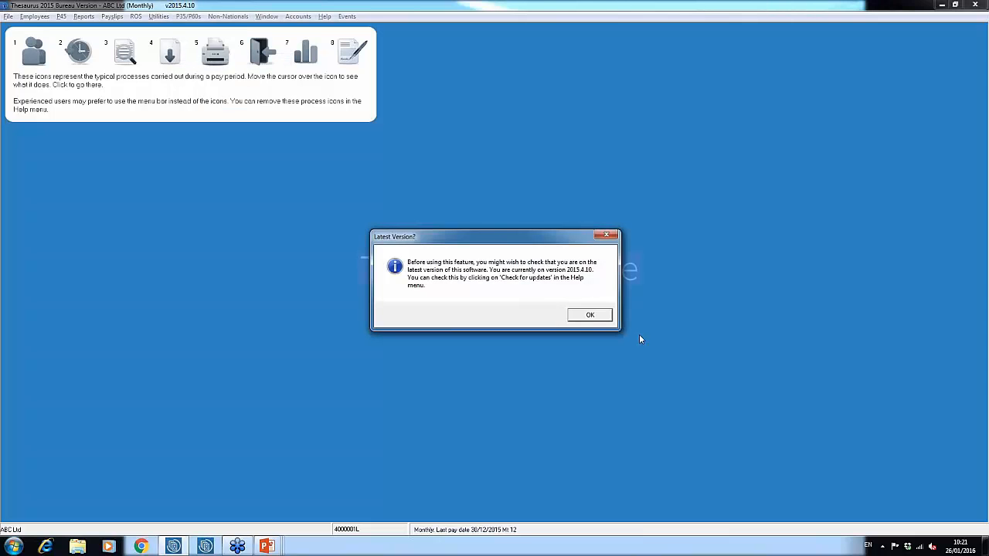
click(607, 319)
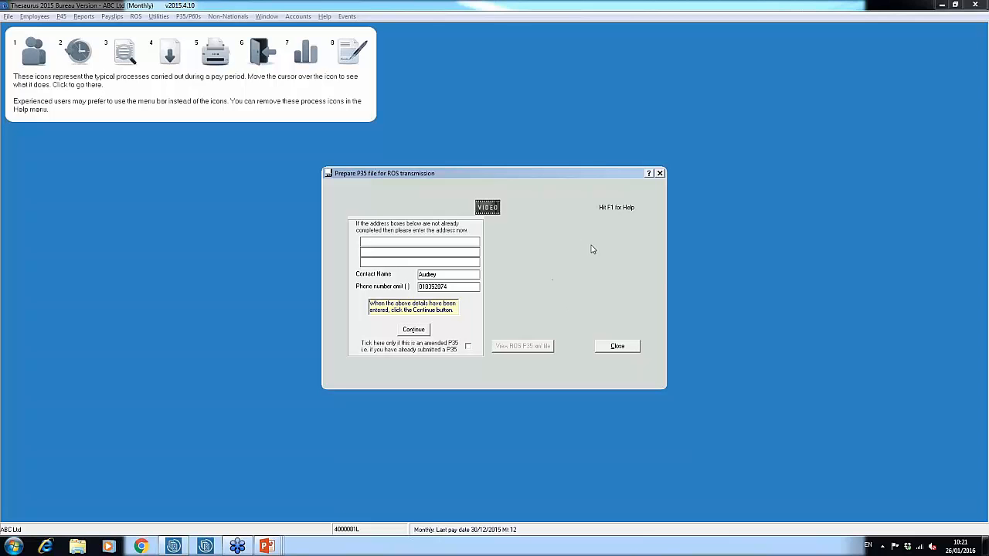
click(422, 333)
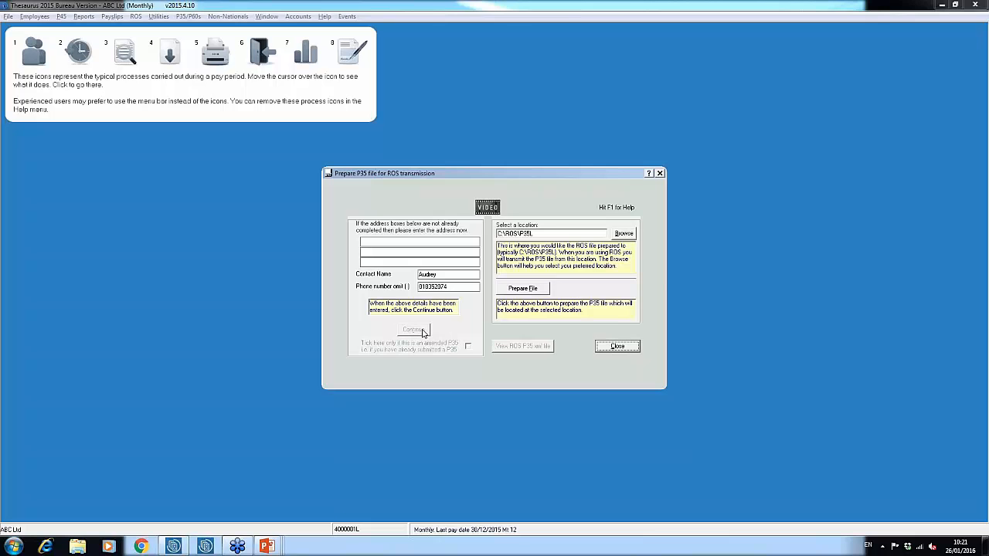
click(530, 292)
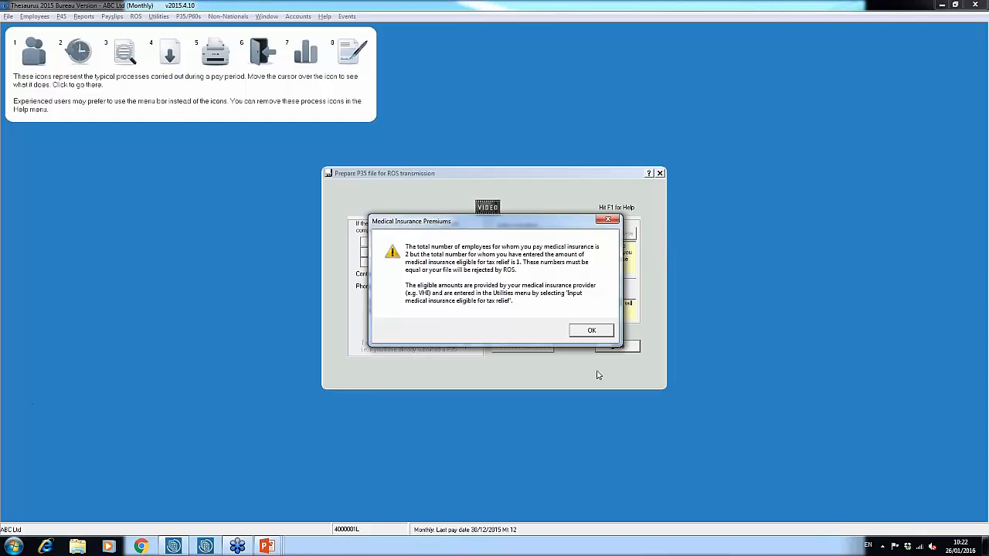
click(591, 330)
click(622, 347)
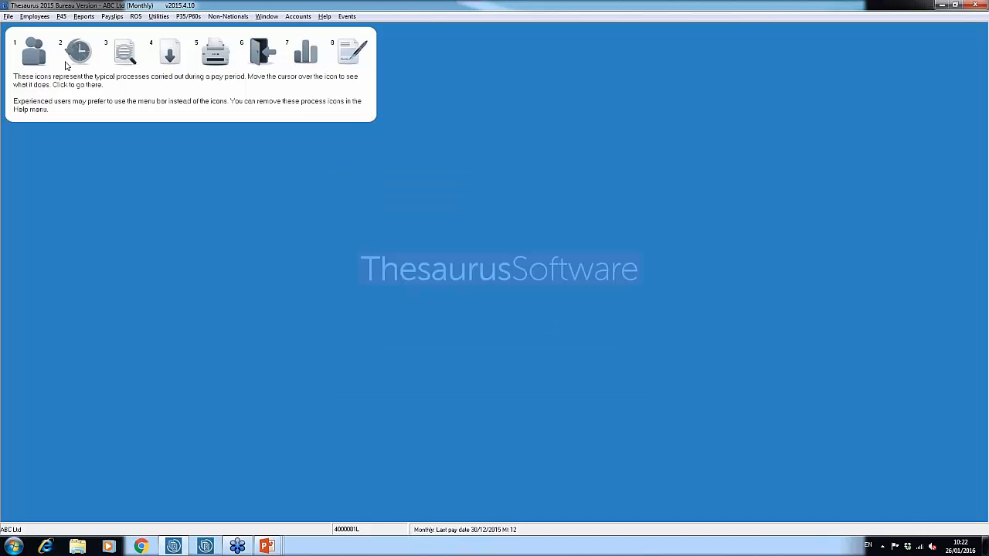
Step: Enter 80 as the fourth employee's medical insurance eligible for tax relief, update it and close the window
click(158, 17)
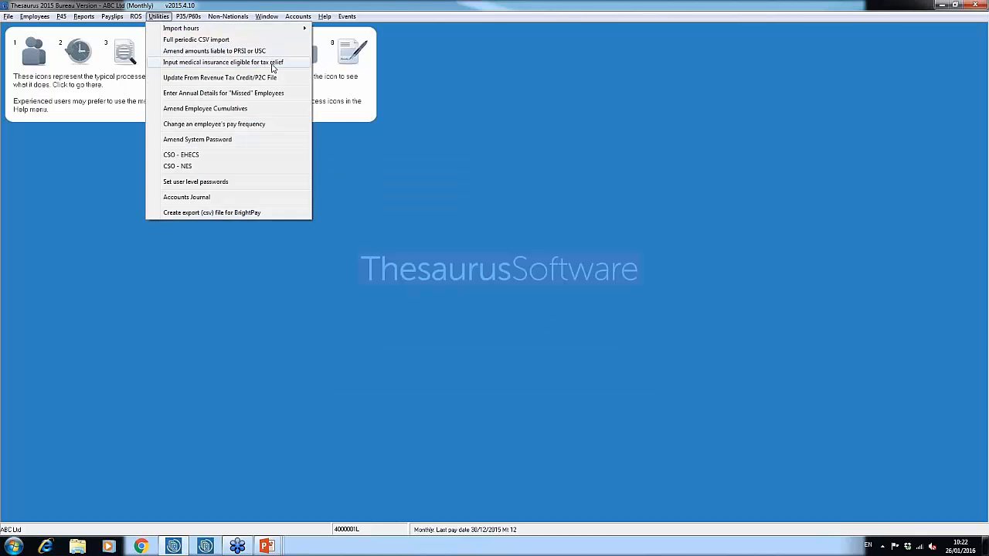
click(272, 66)
click(558, 234)
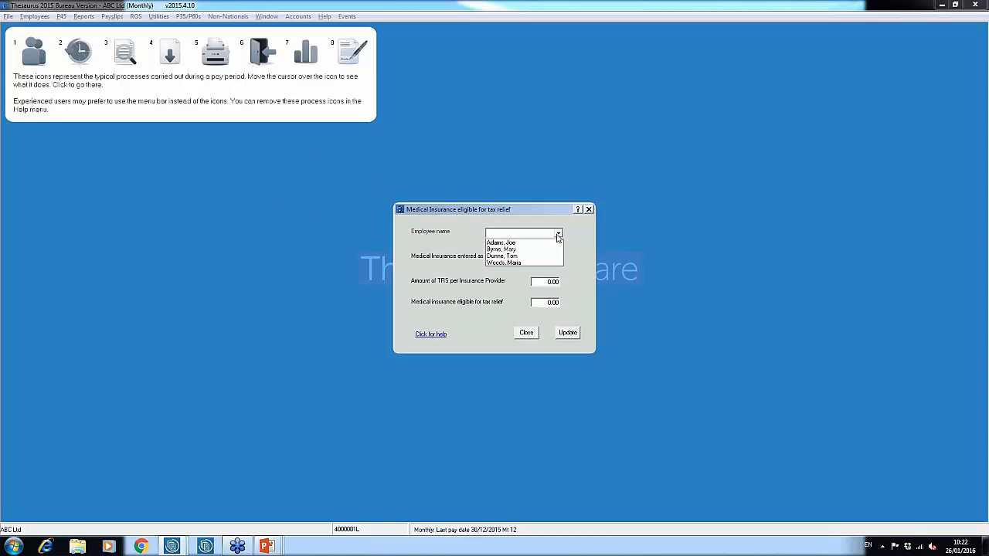
click(537, 262)
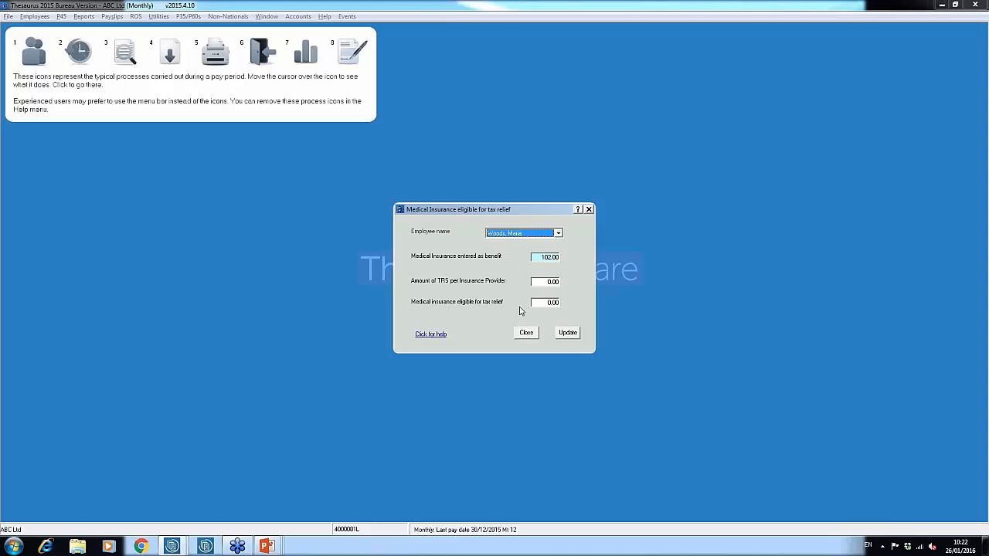
click(552, 302)
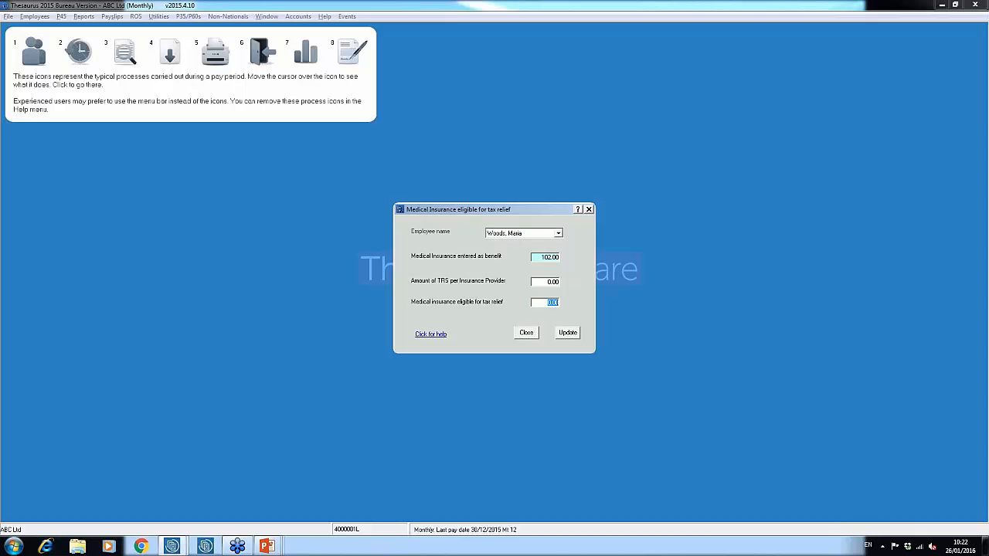
text(80)
click(575, 335)
click(542, 306)
click(526, 332)
Step: Prepare the ROS P35 file, close the dialog and accept the P35 reminder without entering a date
click(197, 16)
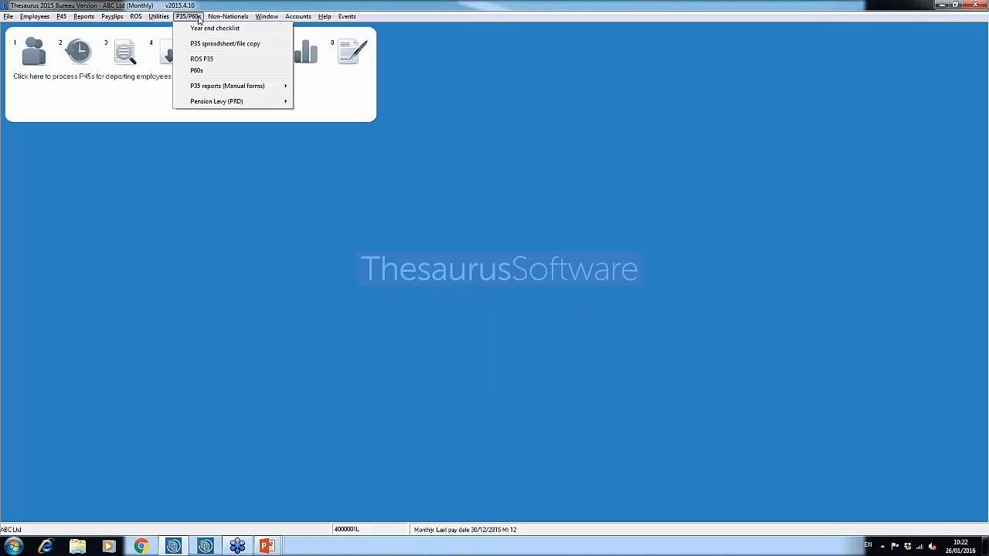
click(201, 60)
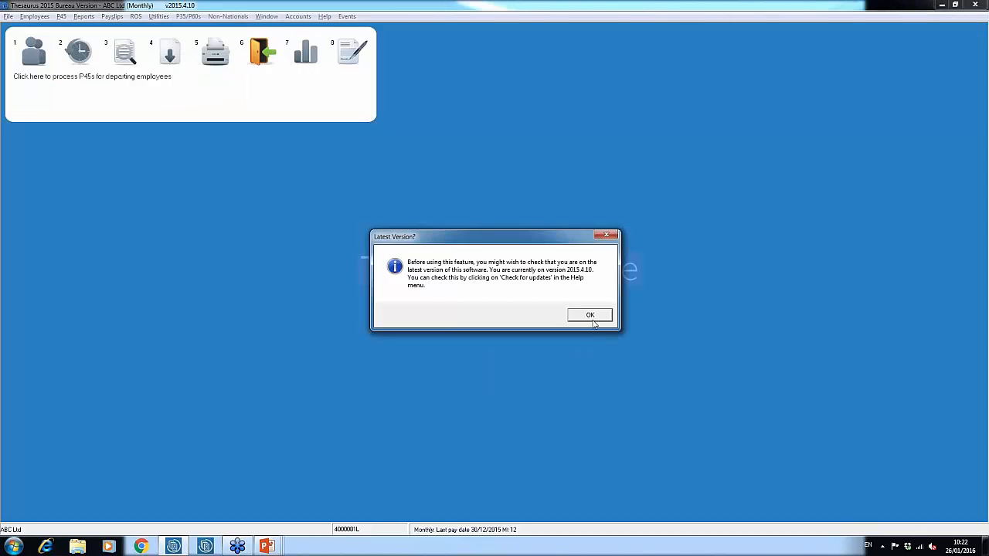
click(592, 316)
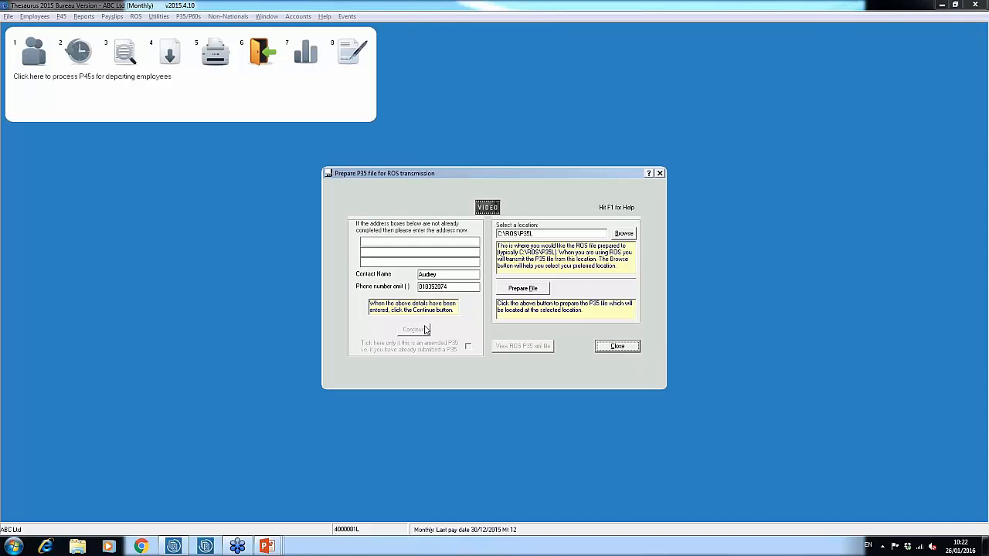
click(544, 290)
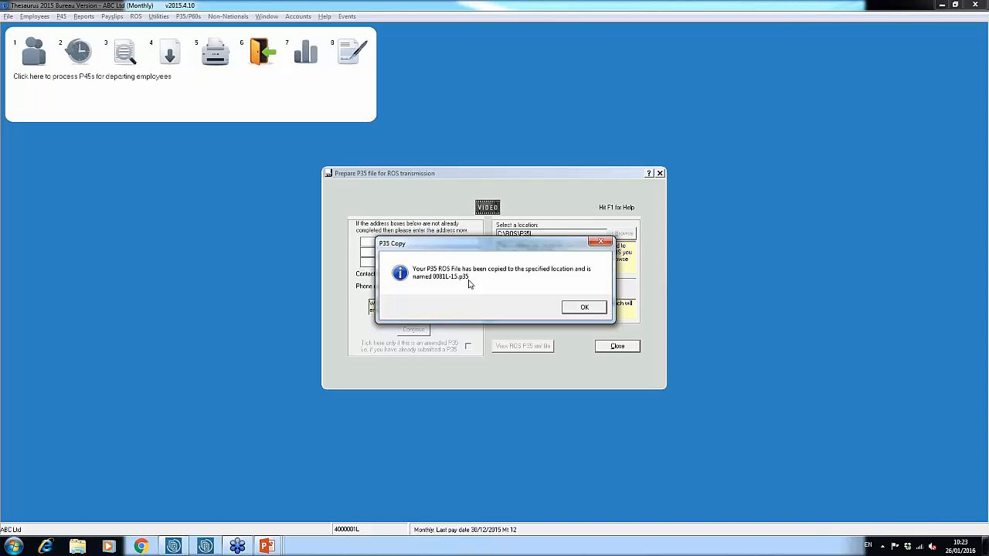
click(585, 309)
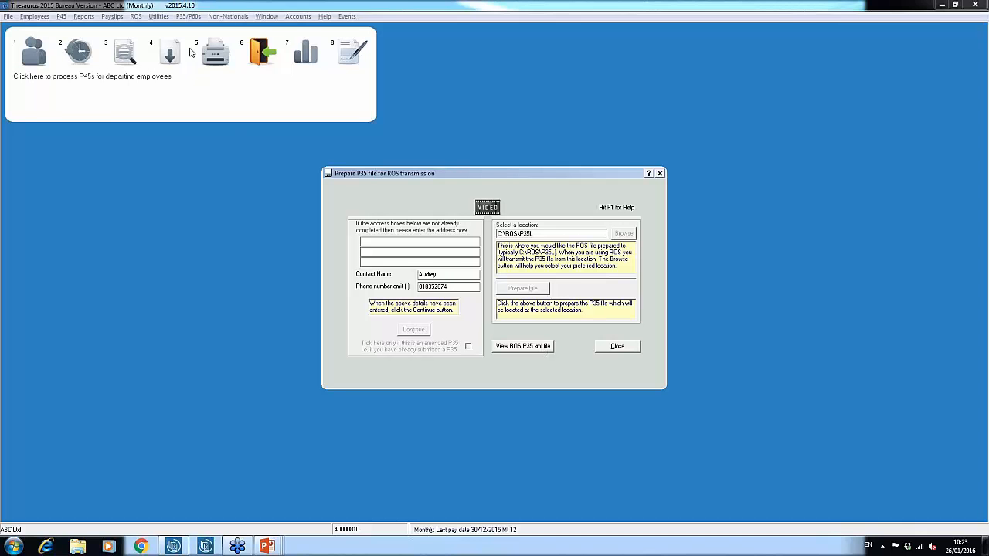
click(612, 349)
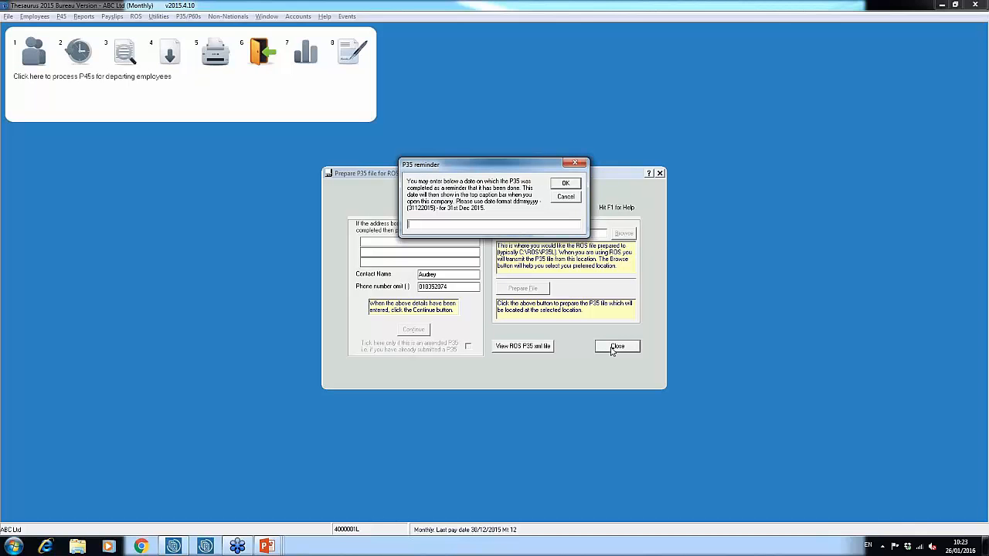
click(573, 184)
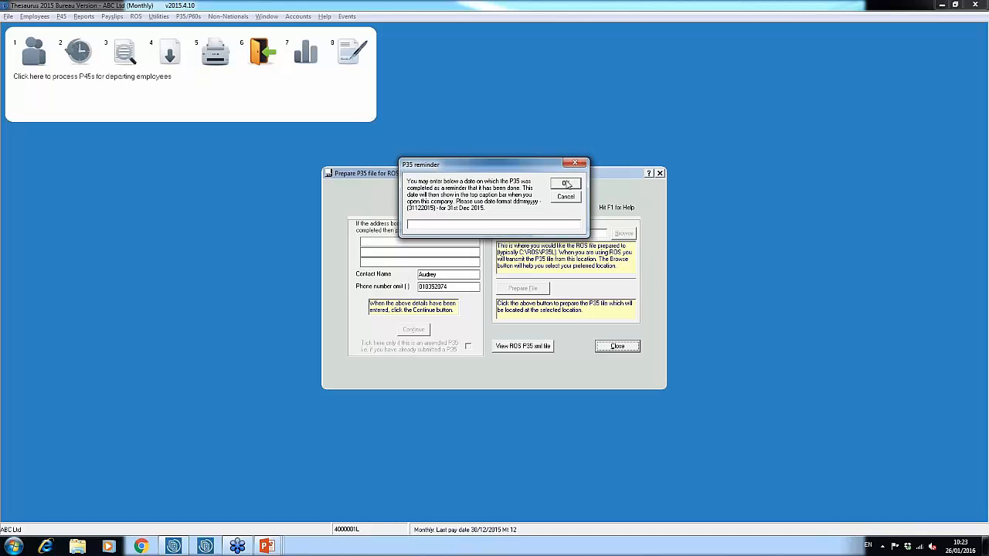
Step: Switch to the presentation and advance to the next slide
key(alt+Tab)
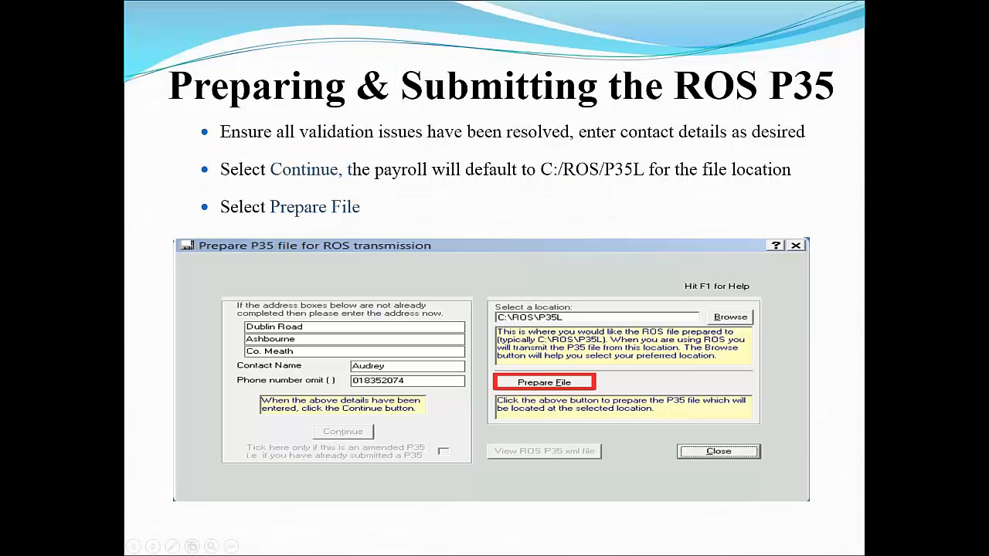
key(Right)
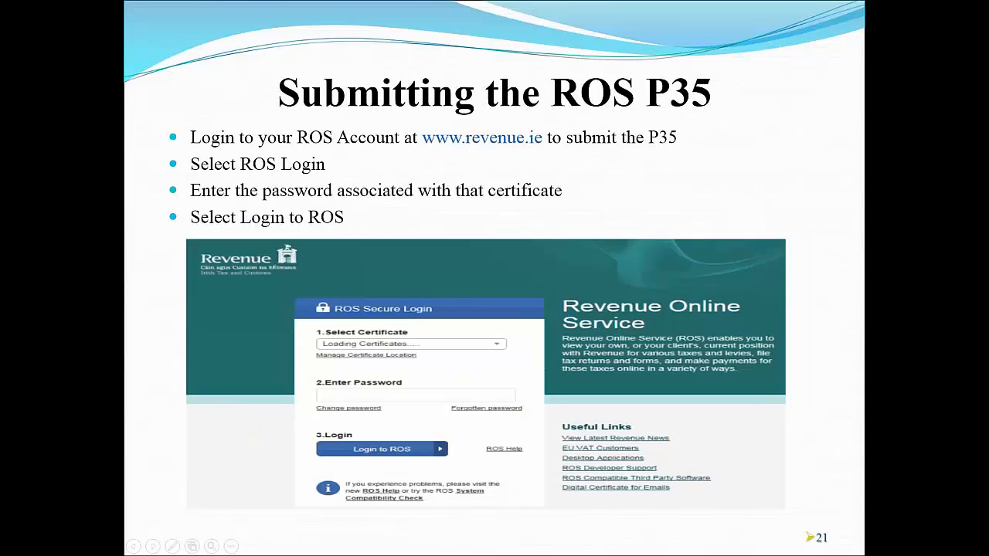
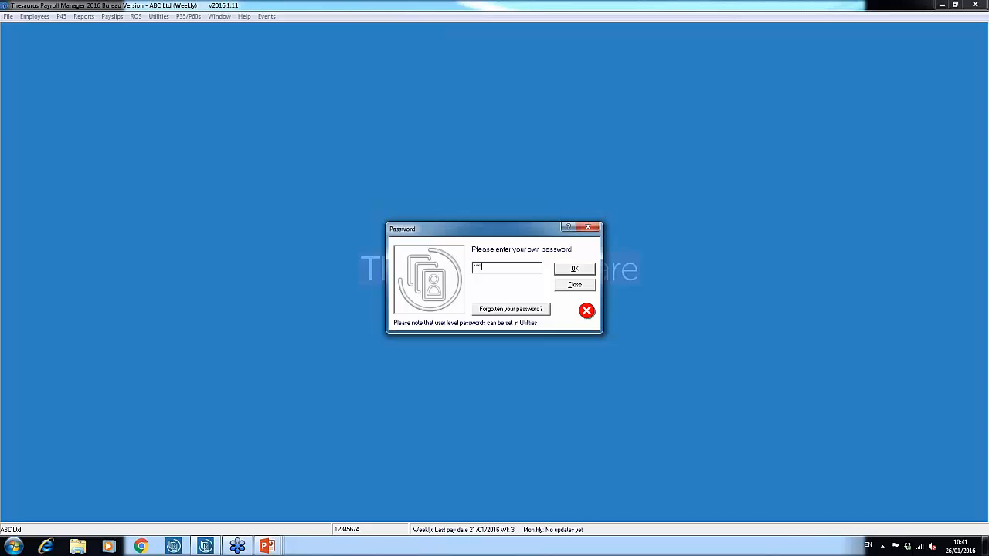
Step: Submit the password to open the payroll and dismiss the PAYE P2C notice
key(Return)
key(Return)
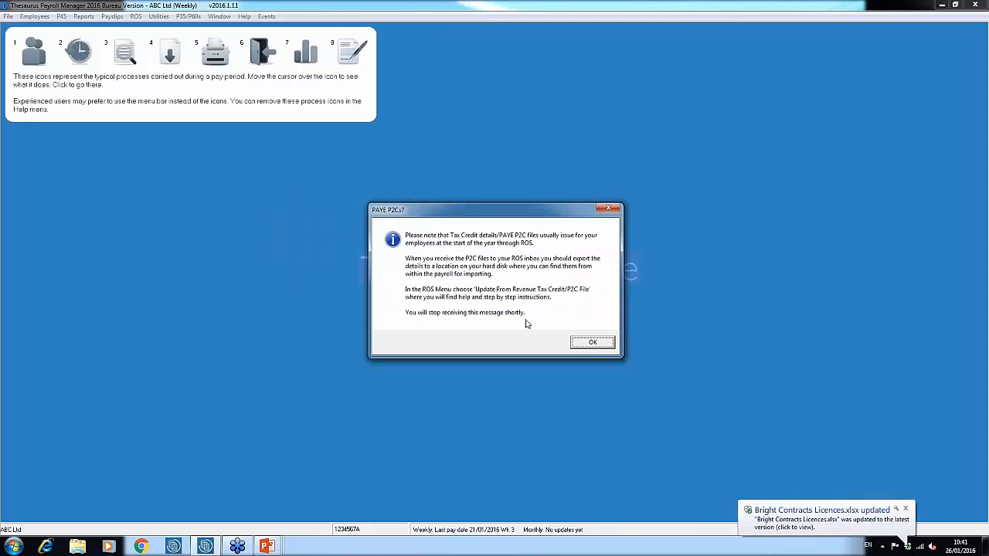
click(593, 344)
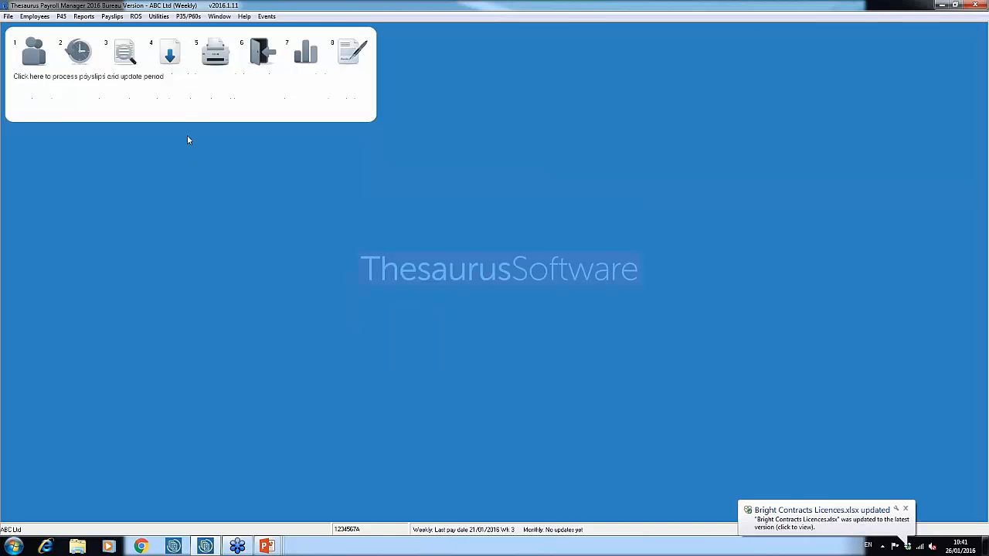
Step: Open the Revenue Tax Credit / P2C file update and load p2c2016test from the Desktop
click(136, 18)
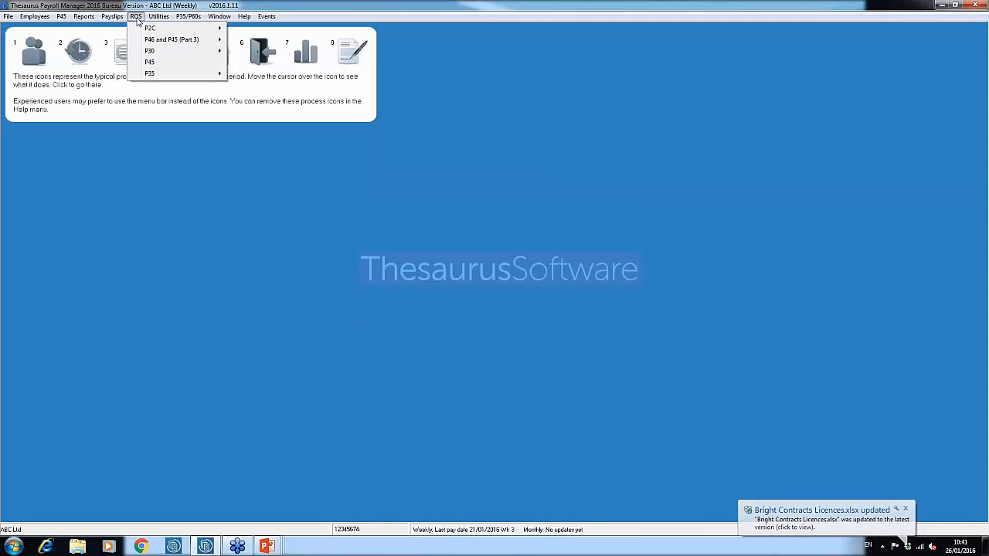
mouse_move(159, 30)
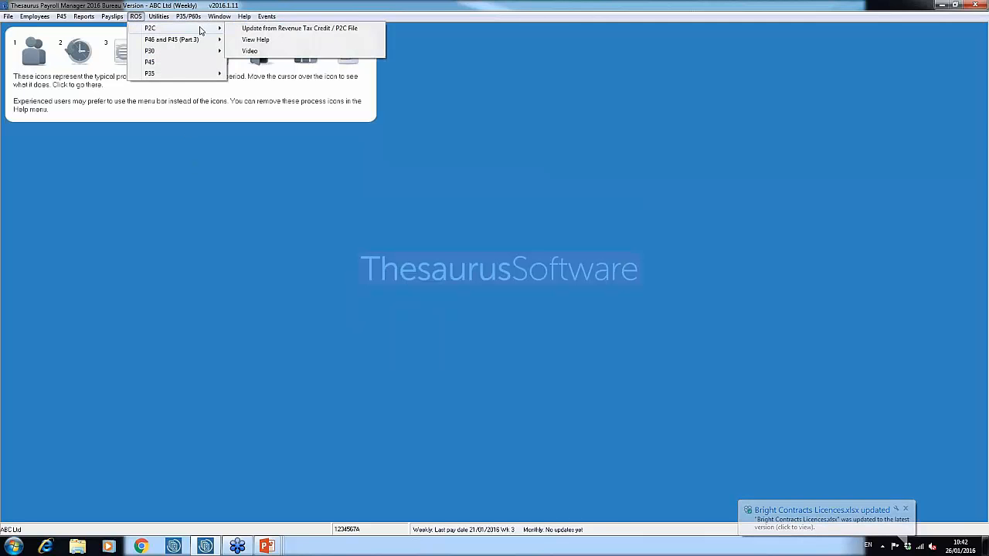
click(266, 28)
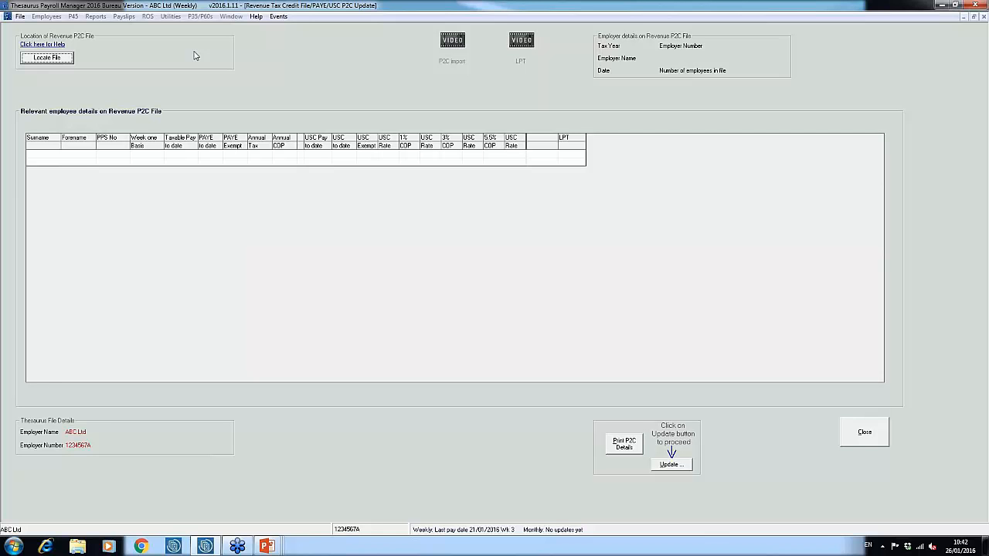
click(68, 59)
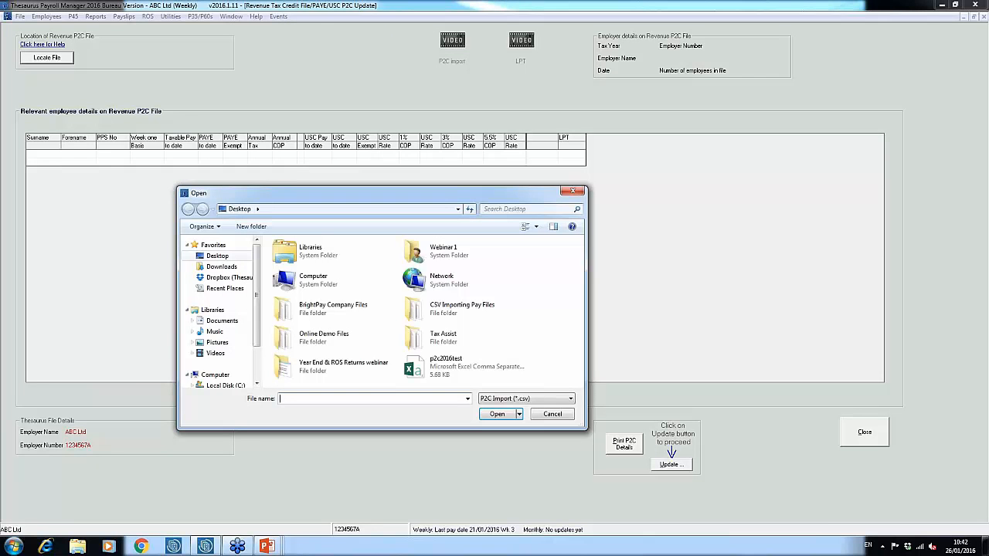
click(217, 257)
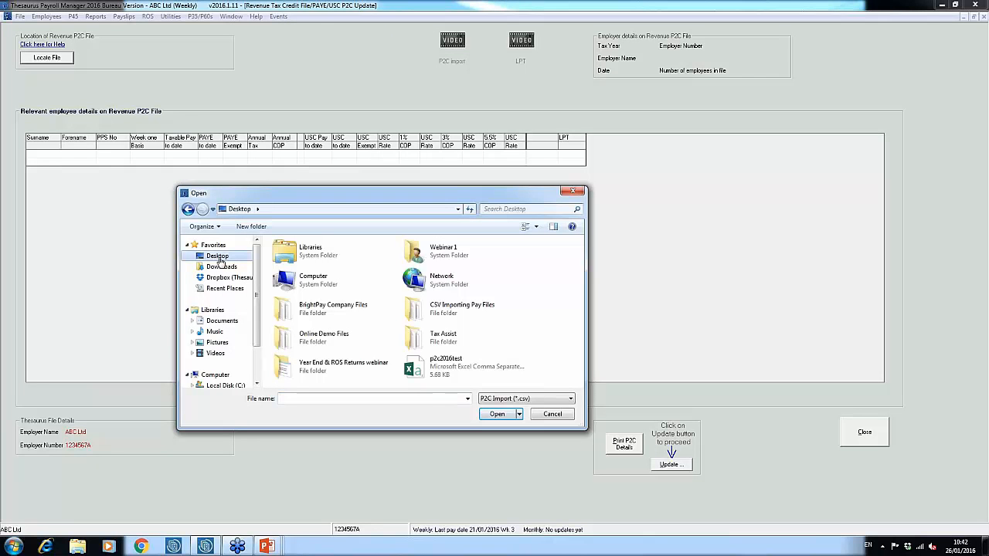
click(462, 370)
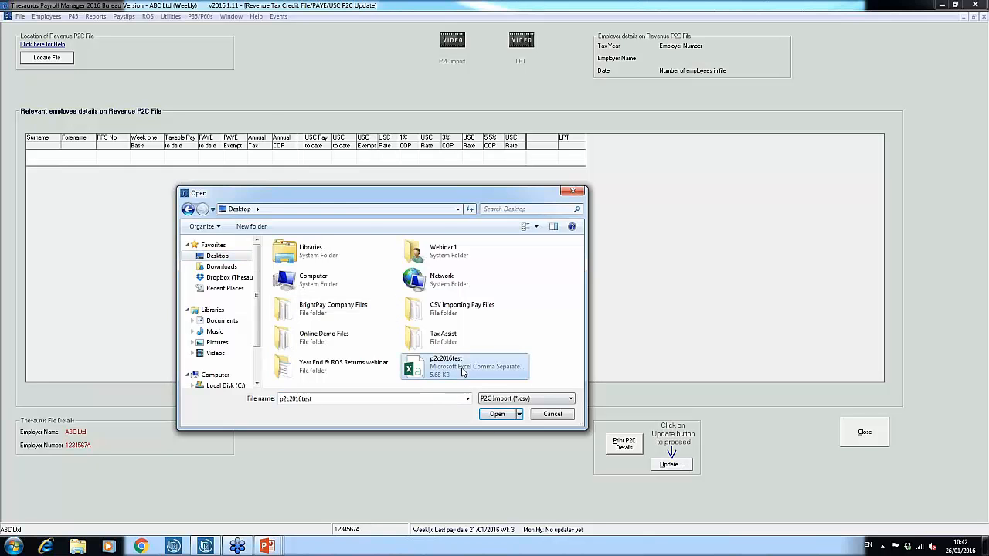
click(497, 414)
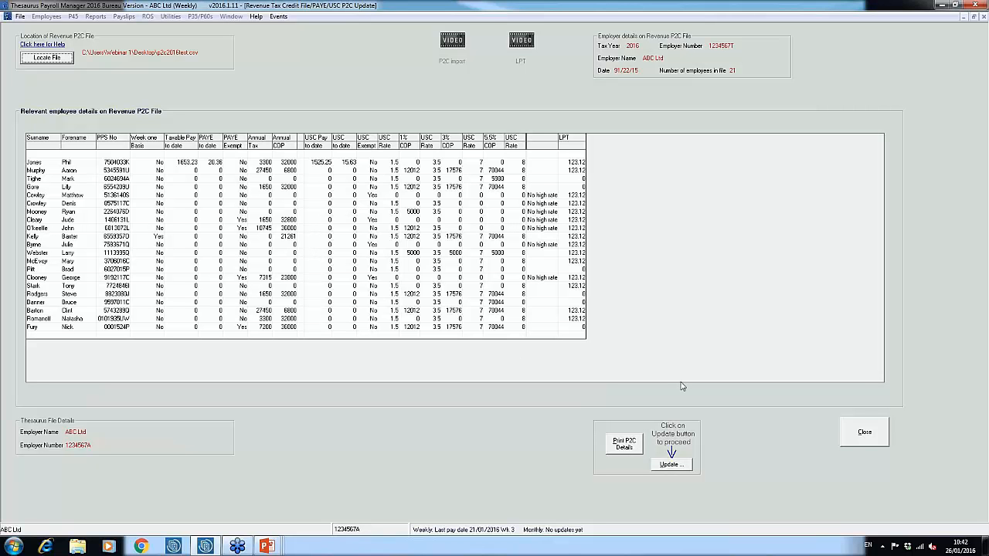
Step: Update the employees' tax details from the P2C file and acknowledge the completion message
click(683, 468)
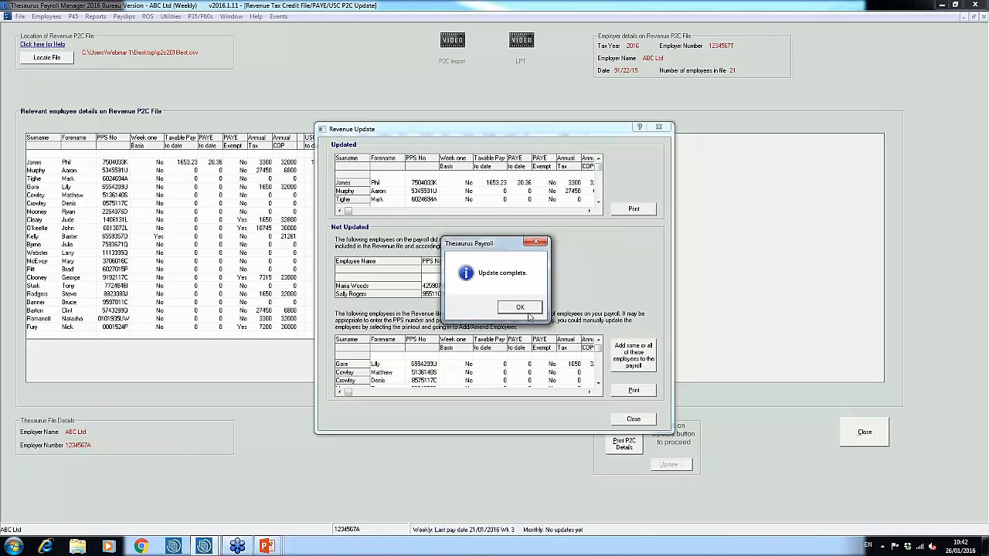
click(521, 308)
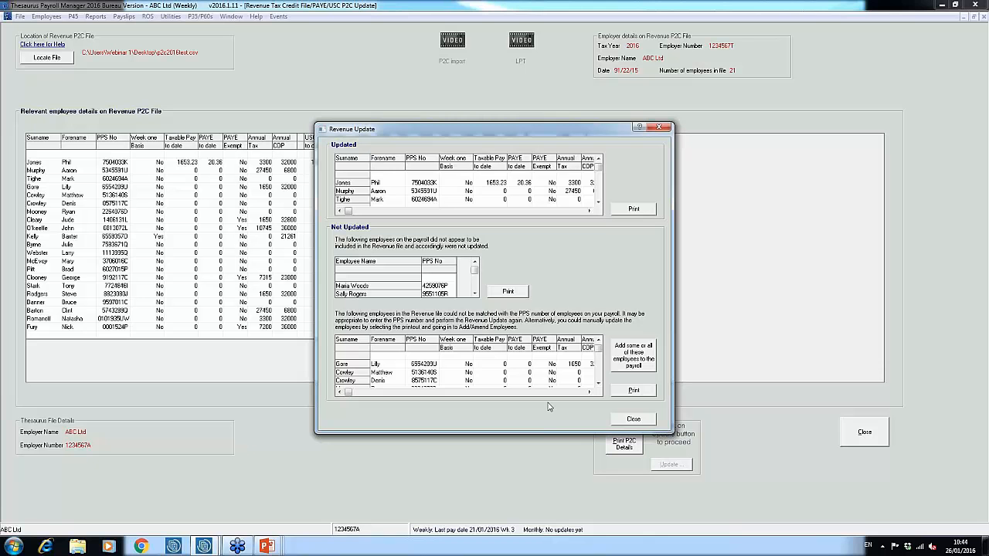
Step: Choose to add unmatched employees to both payrolls, putting the first into weekly pay and the next into monthly pay
click(642, 364)
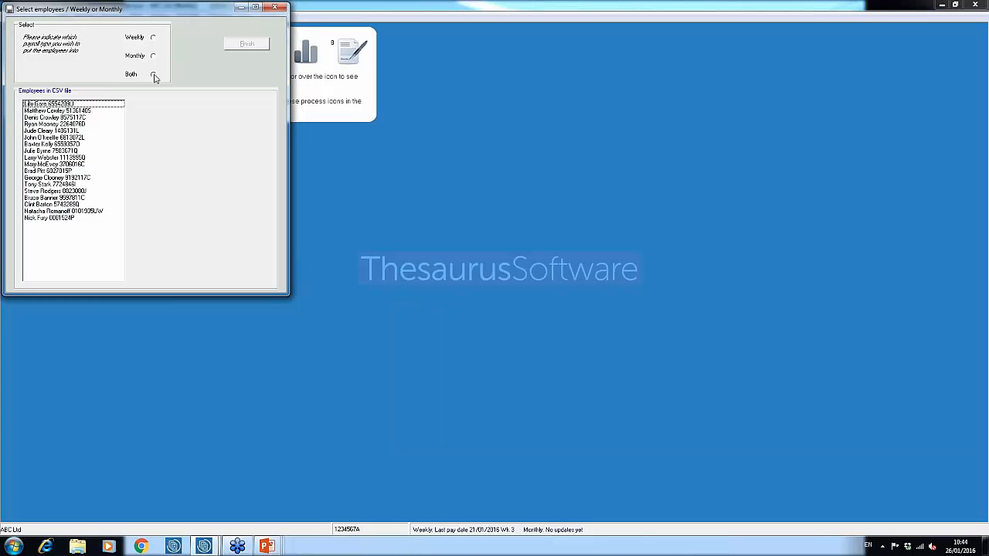
click(153, 75)
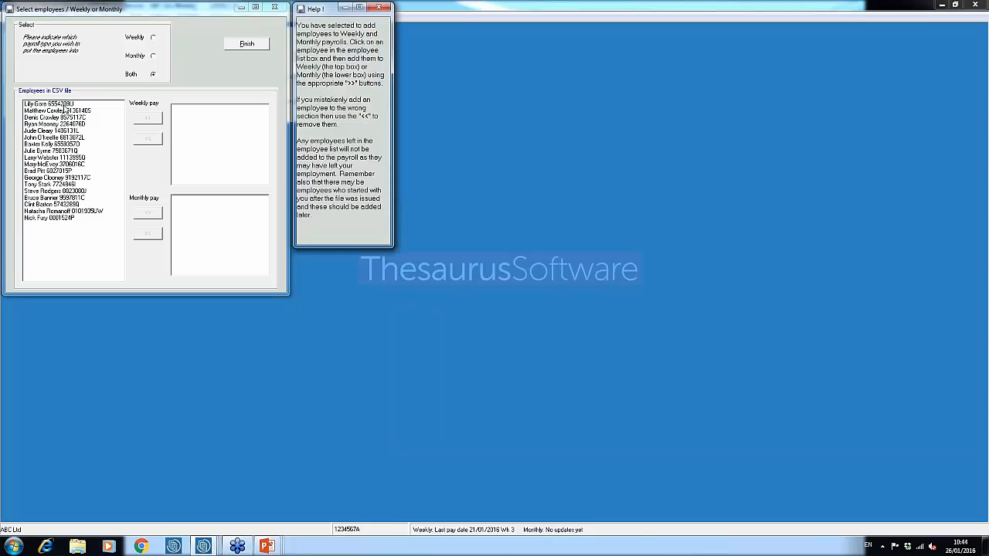
click(64, 106)
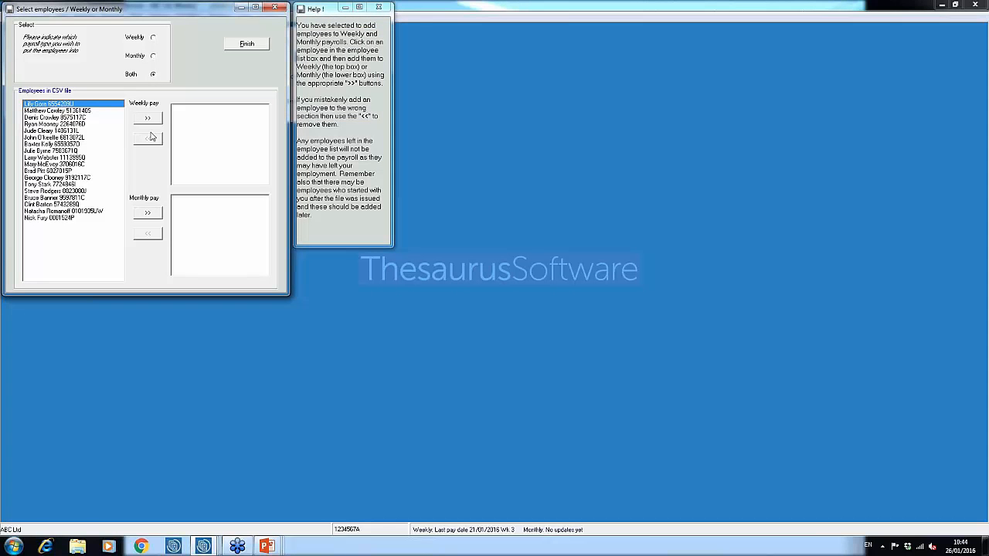
click(149, 119)
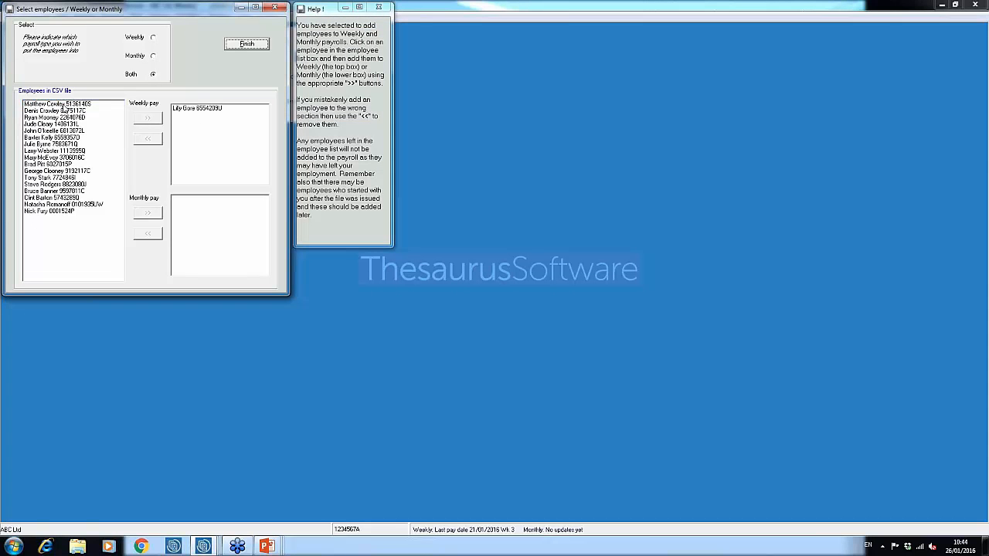
click(62, 106)
click(142, 215)
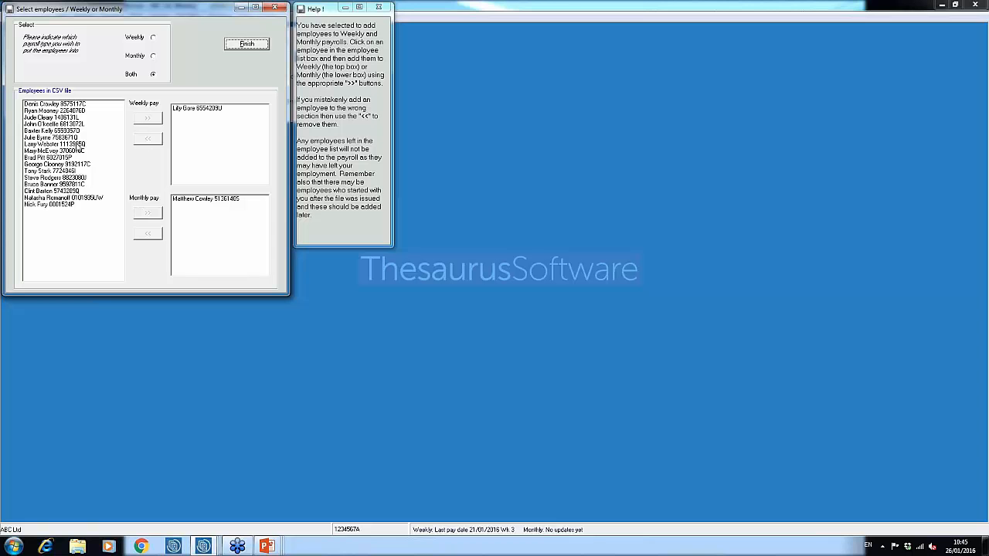
Step: Finish adding the employees and acknowledge both confirmation messages
click(261, 46)
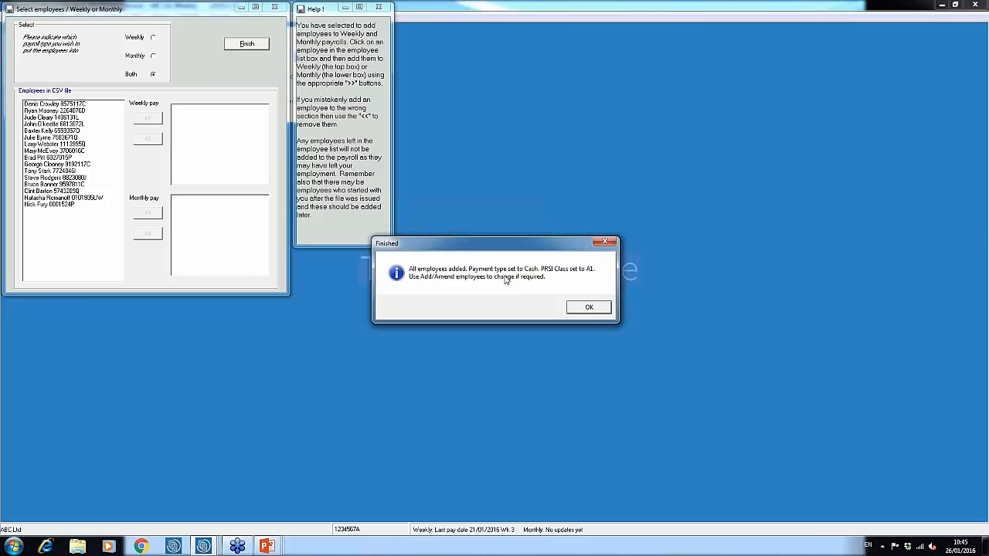
click(583, 308)
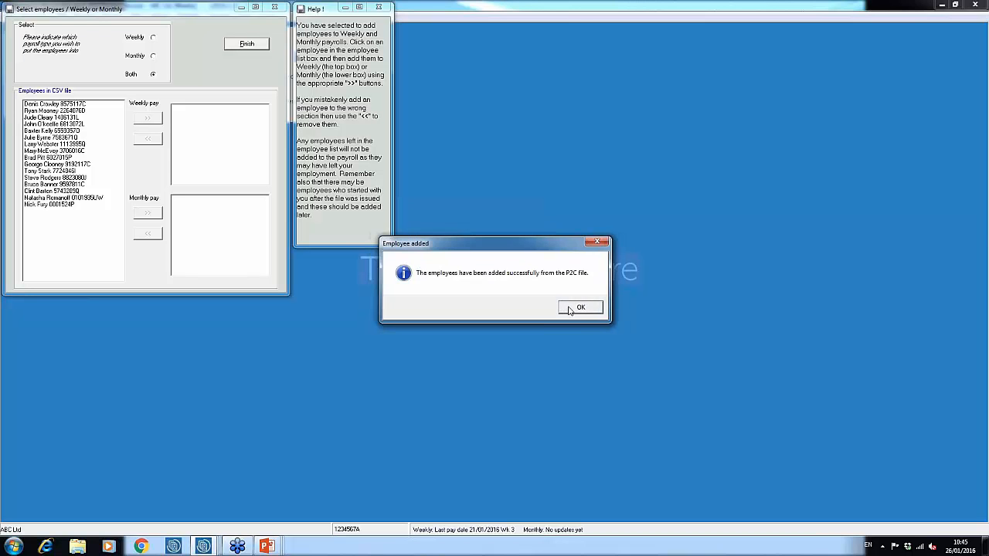
click(570, 308)
Step: Open the newly added weekly employee's details and set the pay method to Cheque
click(36, 51)
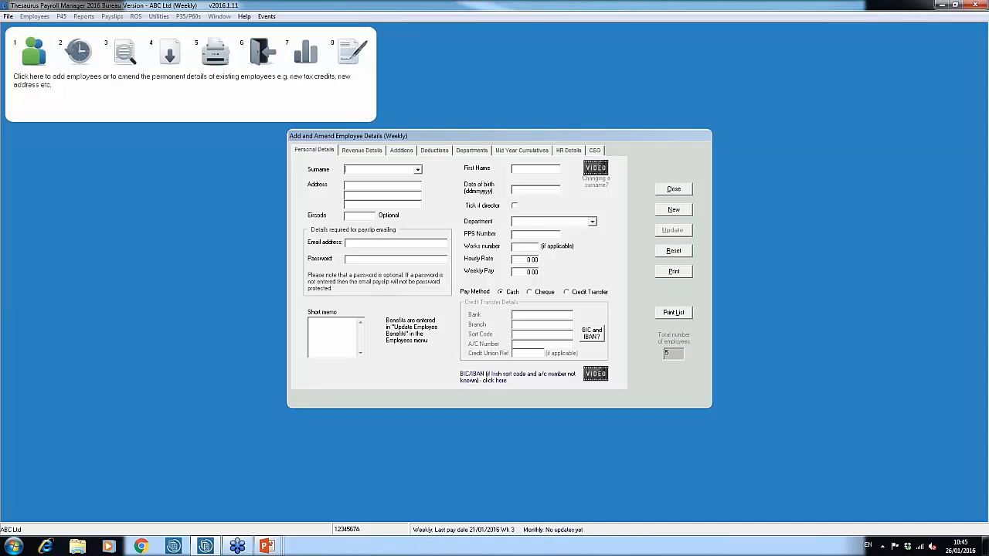
click(418, 170)
click(375, 188)
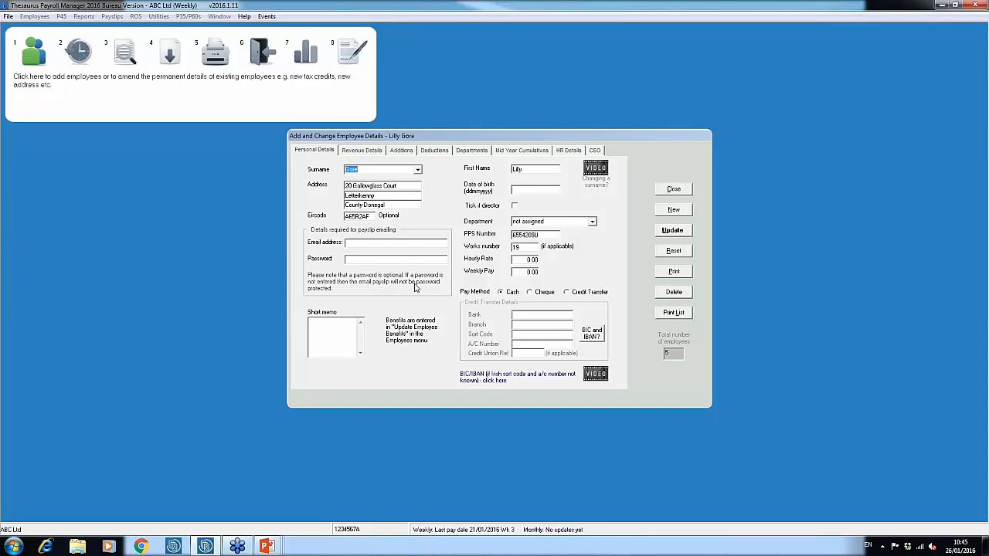
click(382, 244)
click(591, 297)
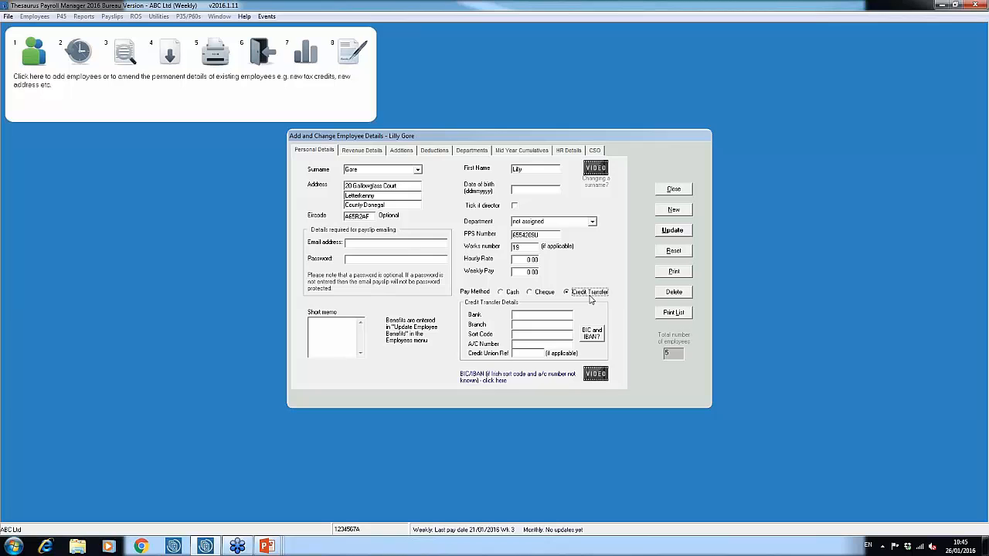
click(530, 292)
Step: Set the employee's PRSI class to A0 on the revenue details, update the record and close the window
click(369, 152)
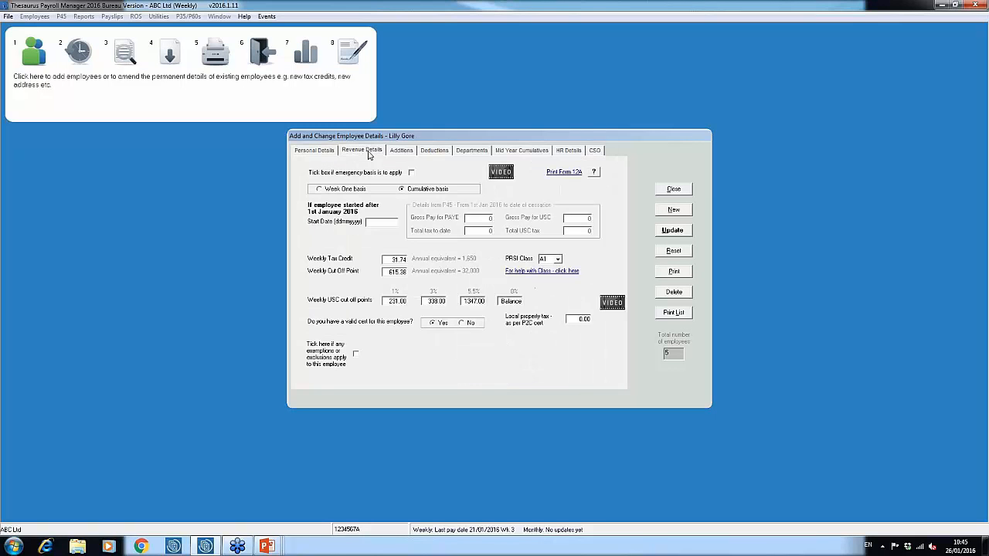
click(558, 260)
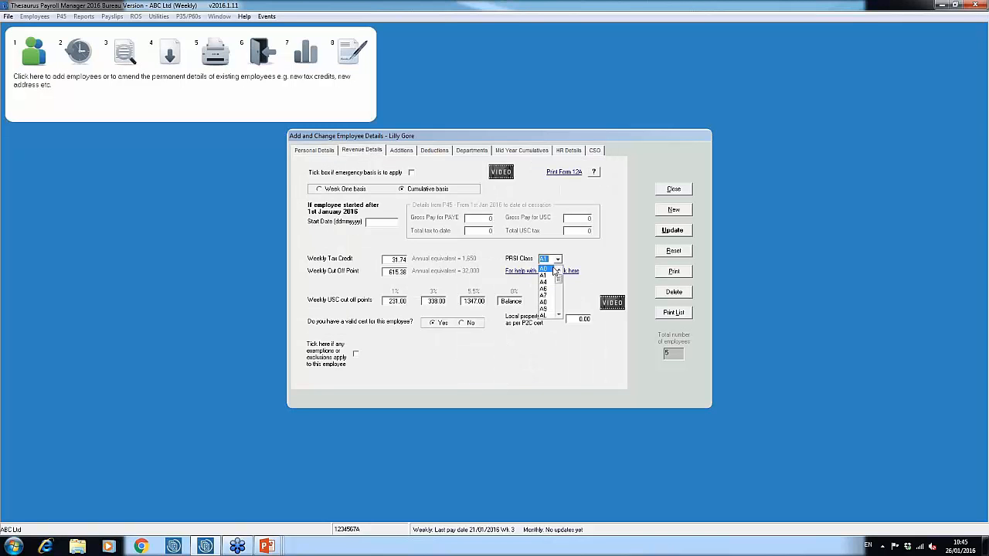
click(543, 268)
click(686, 235)
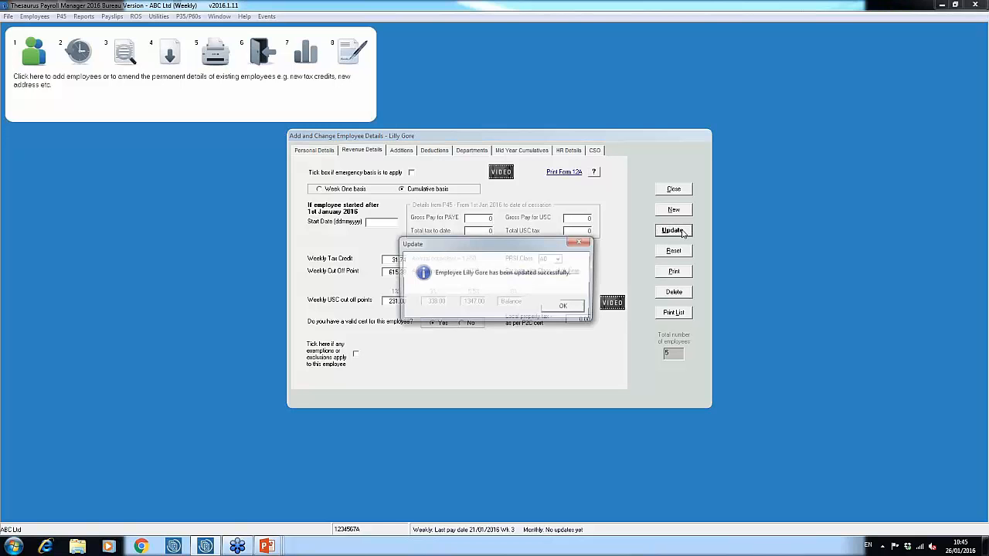
click(553, 308)
click(673, 189)
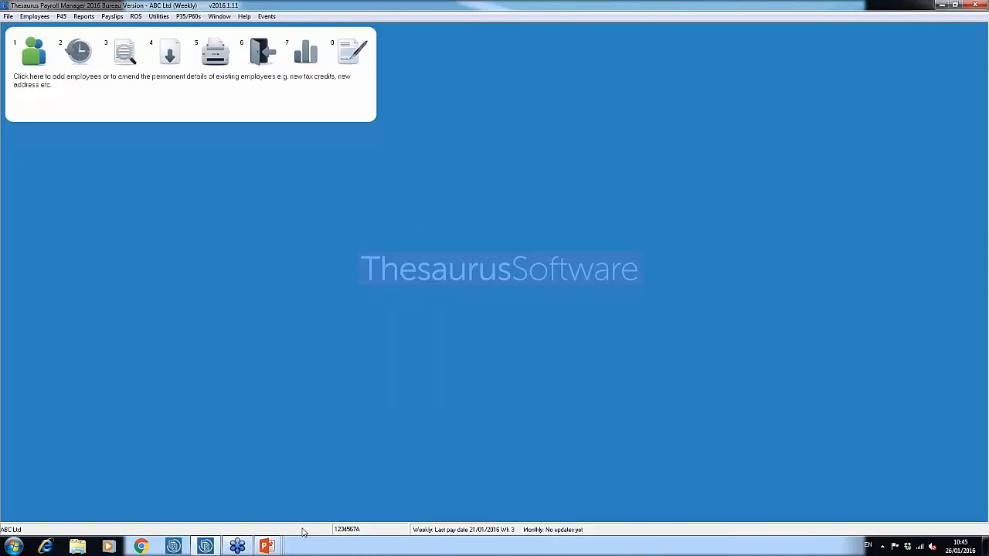
Step: Switch back to the presentation and advance one slide
key(alt+Tab)
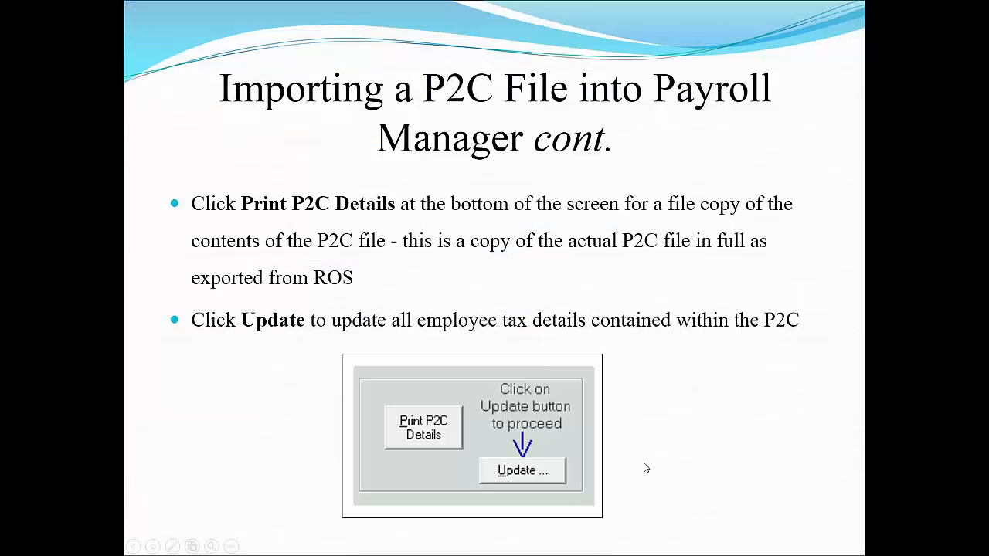
click(665, 459)
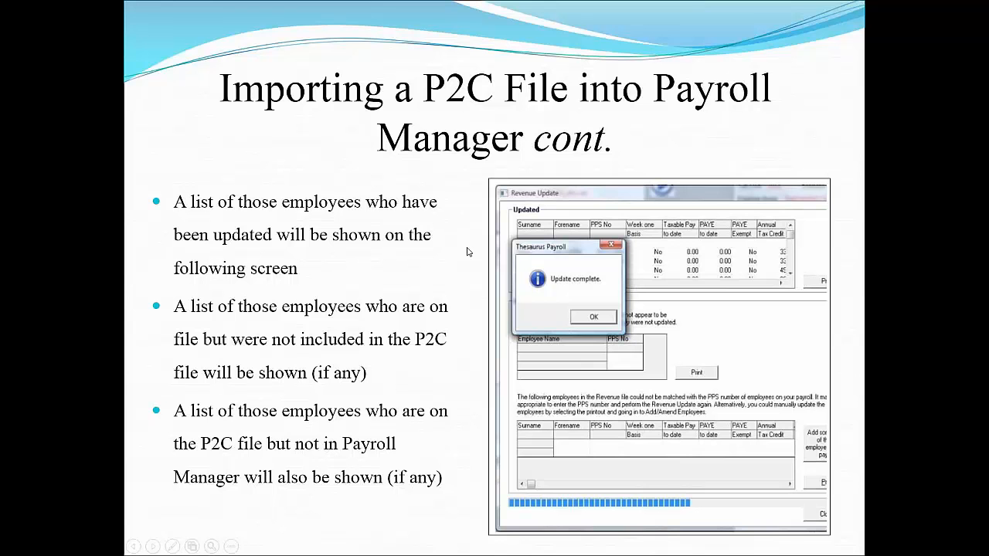